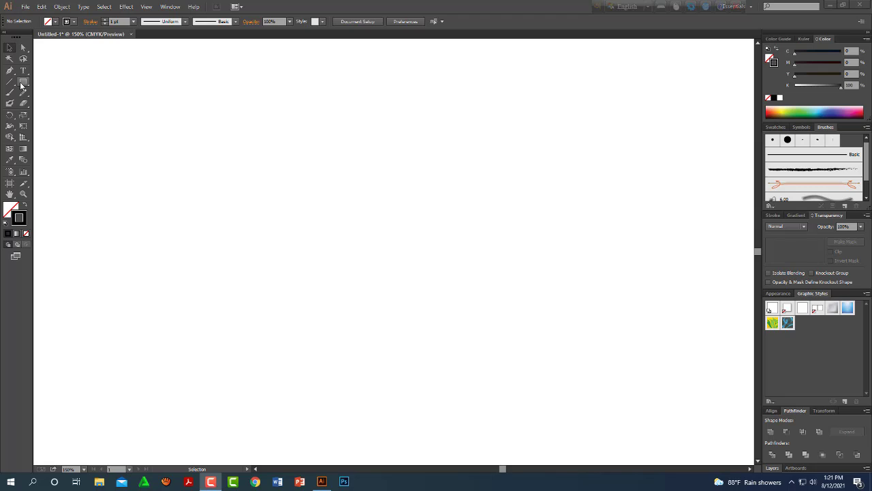
Draw a curved, pointed leaf outline with the Pen tool near the artboard centre.
left_click(9, 71)
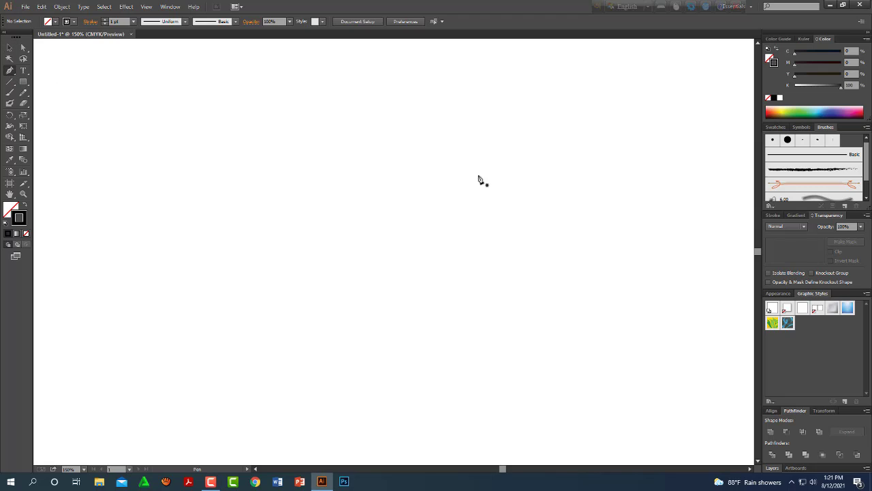
left_click(402, 173)
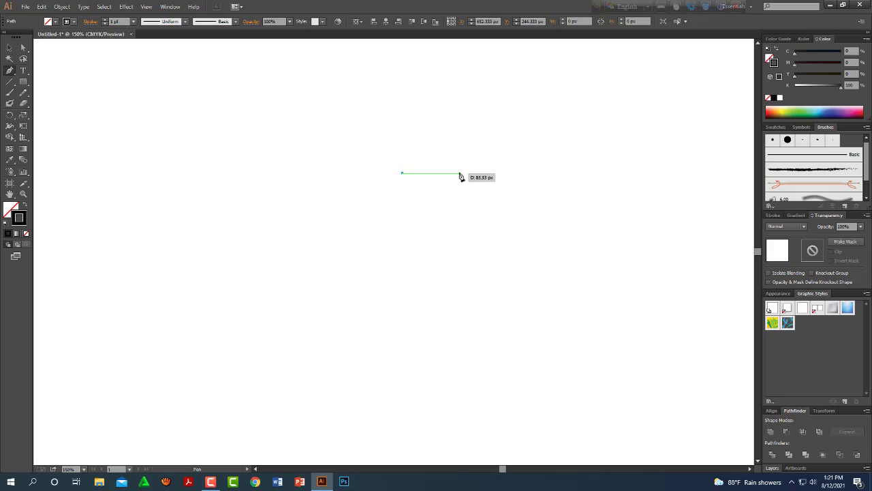
left_click_drag(459, 174, 494, 195)
left_click(460, 173)
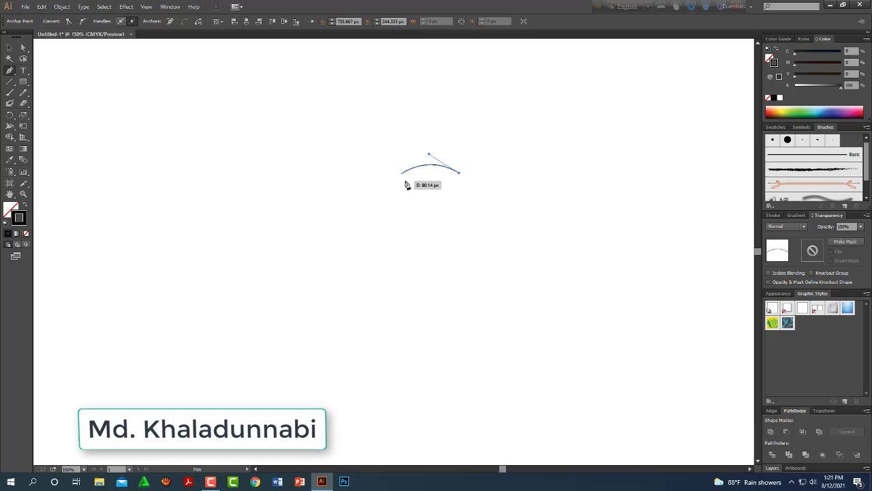
mouse_move(406, 182)
left_mouse_down()
mouse_move(383, 174)
mouse_move(429, 176)
left_mouse_up()
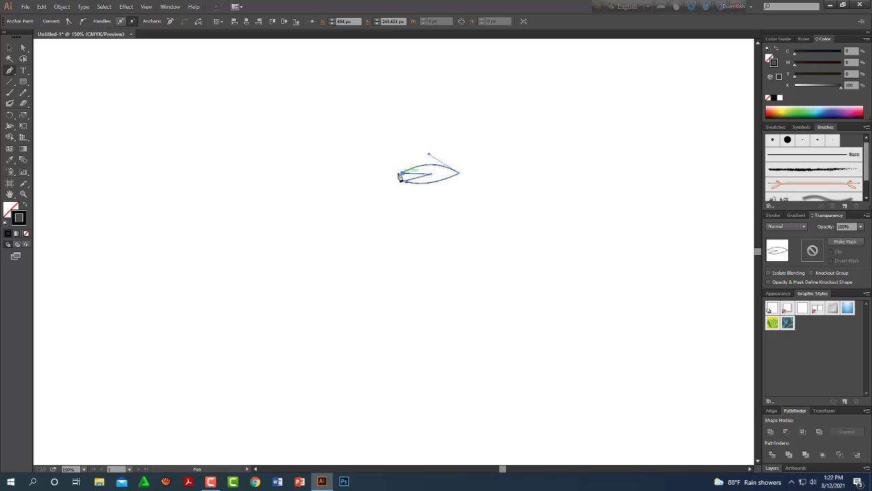
Scale the leaf outline up and select the whole leaf.
left_click(9, 48)
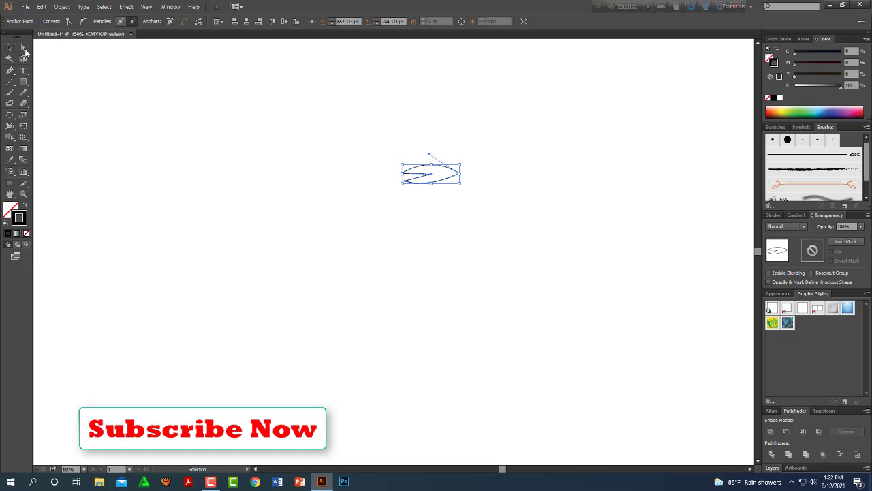
left_click_drag(460, 183, 523, 228)
left_click(518, 236)
left_click_drag(458, 158, 490, 187)
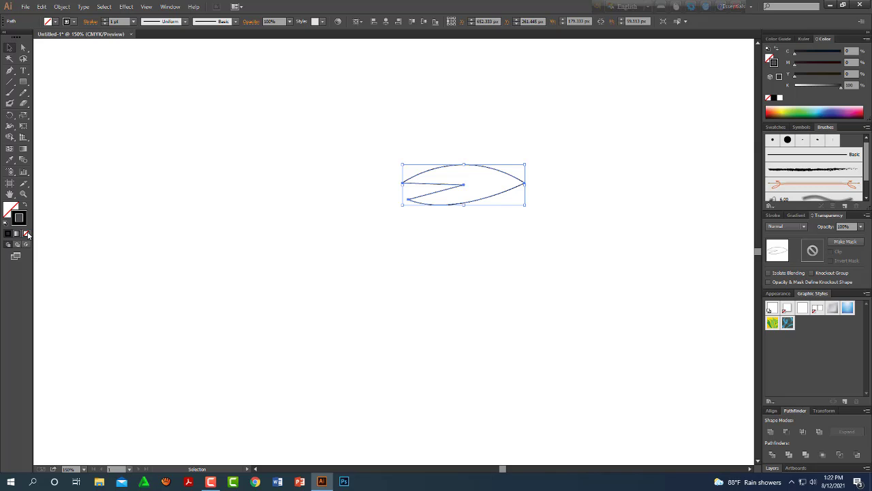
Make the leaf solid black with no stroke and move it left.
left_click(25, 205)
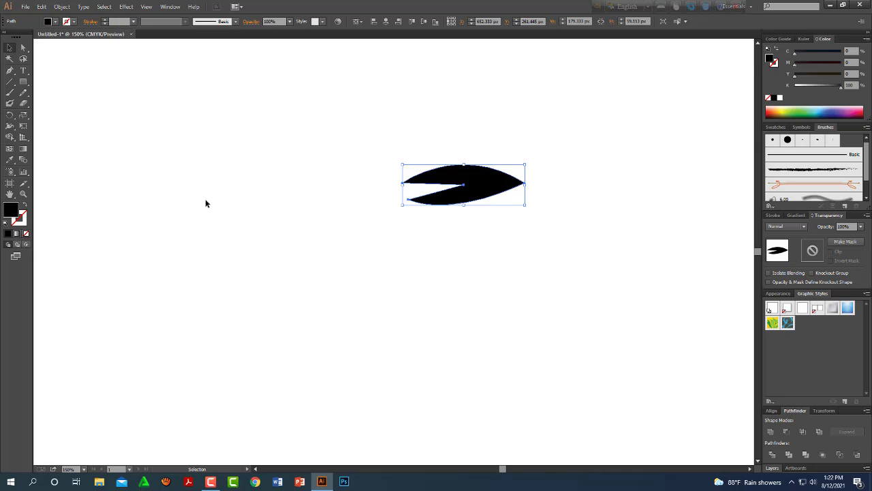
left_click(206, 203)
left_click(480, 182)
left_click_drag(500, 182, 431, 189)
Float the Brushes panel out of the dock beside the reselected leaf.
left_click(694, 172)
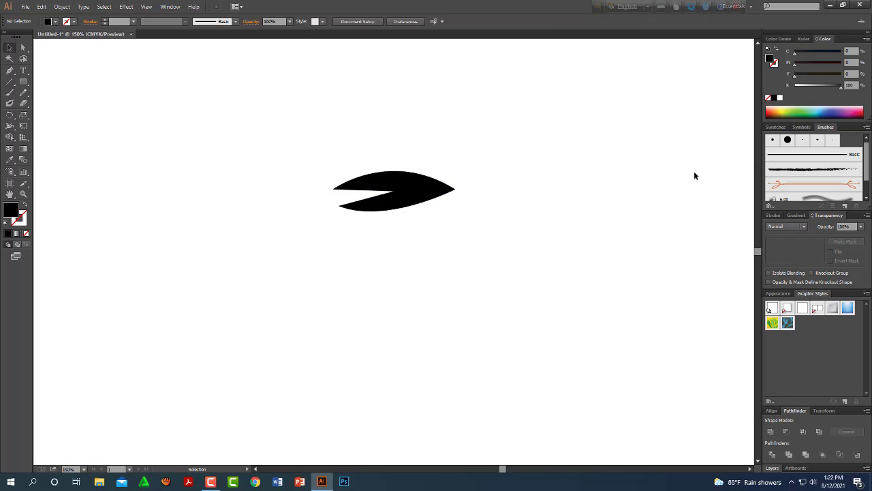
left_click(381, 187)
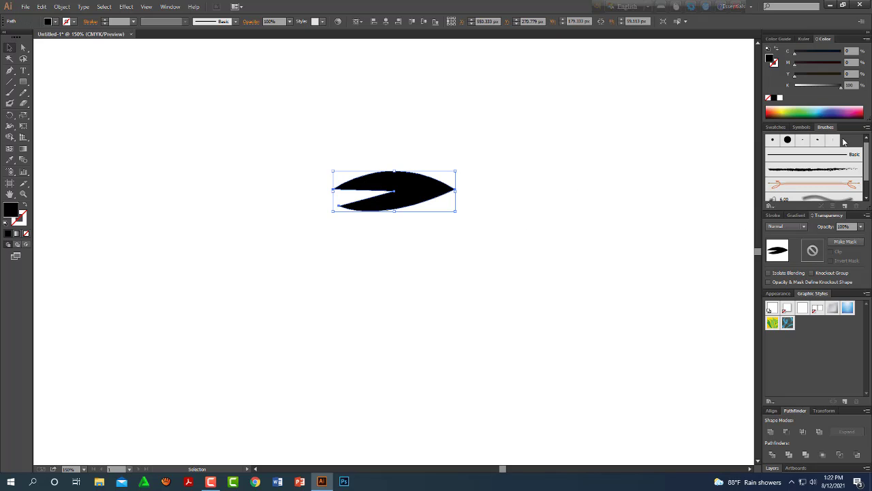
left_click_drag(831, 128, 611, 117)
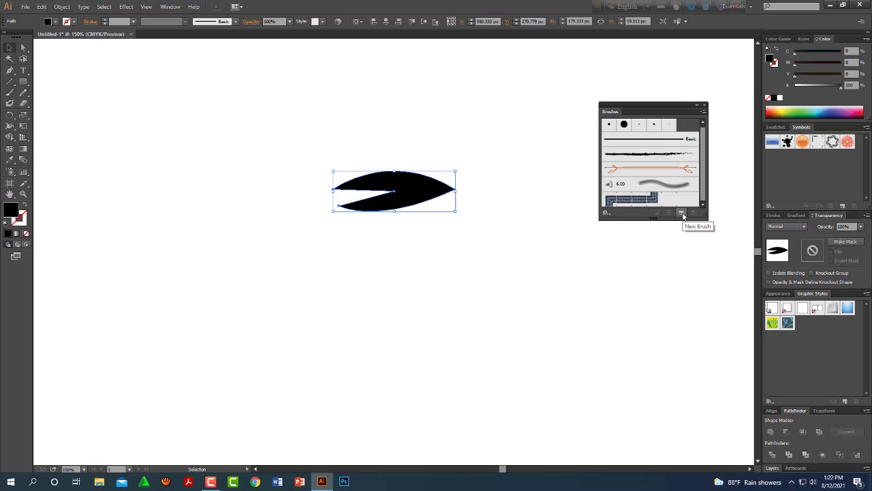
Save the black leaf as a new Art Brush with Tints colorization.
left_click(682, 214)
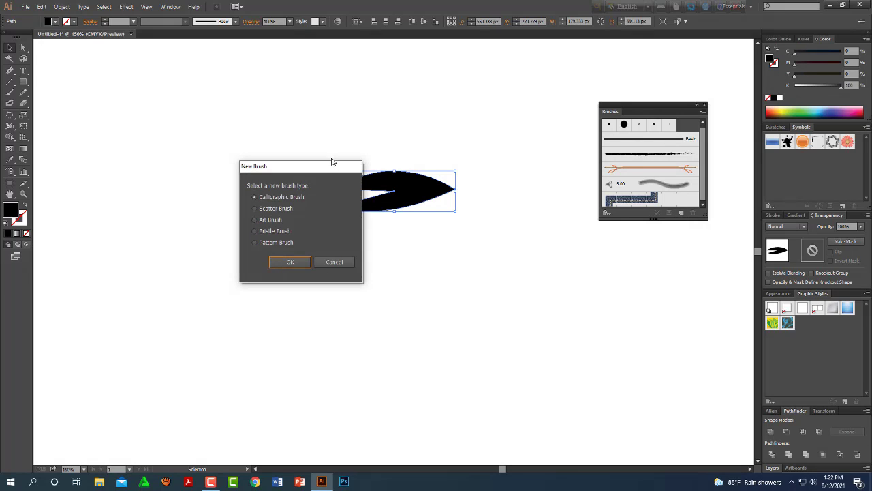
left_click_drag(332, 162, 240, 158)
left_click(174, 218)
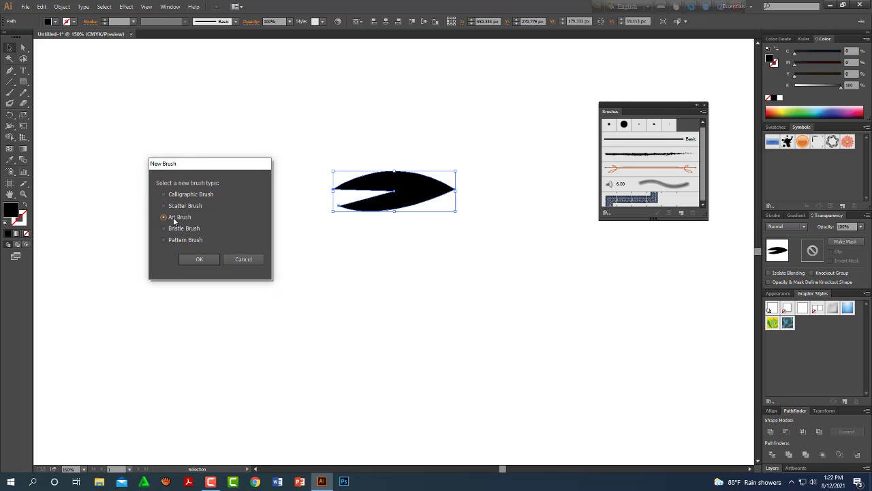
left_click(203, 258)
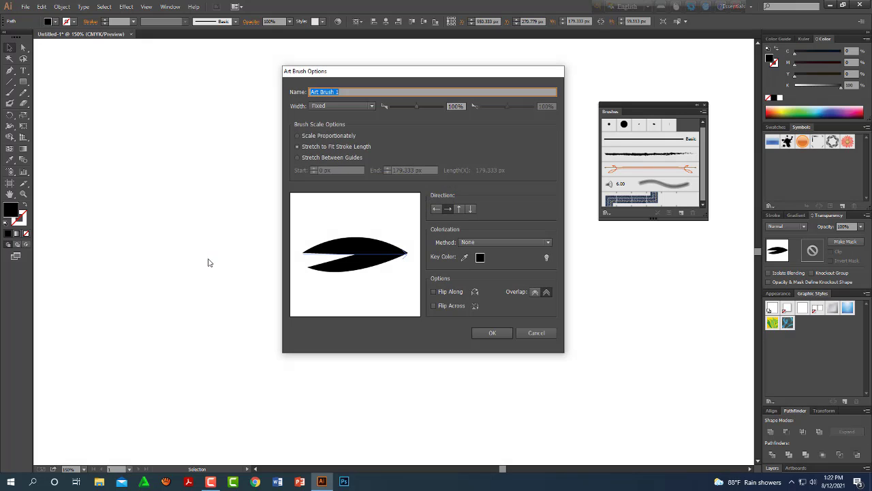
left_click(498, 240)
left_click(498, 262)
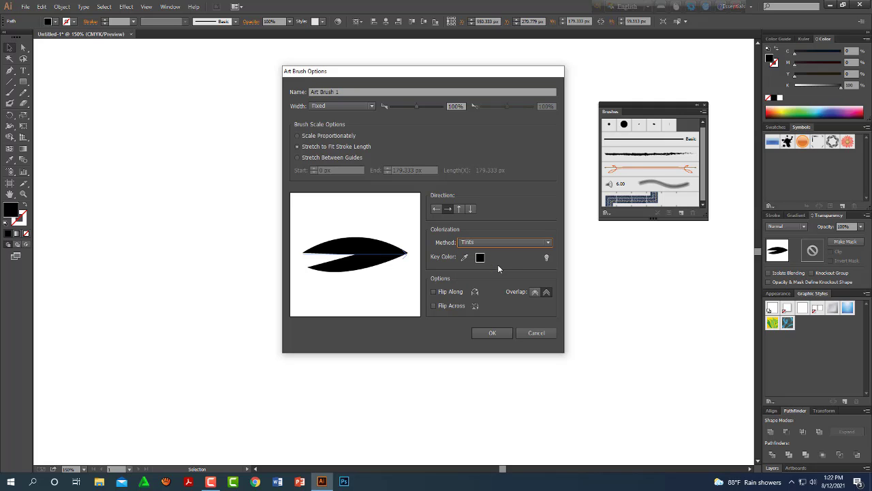
left_click(506, 333)
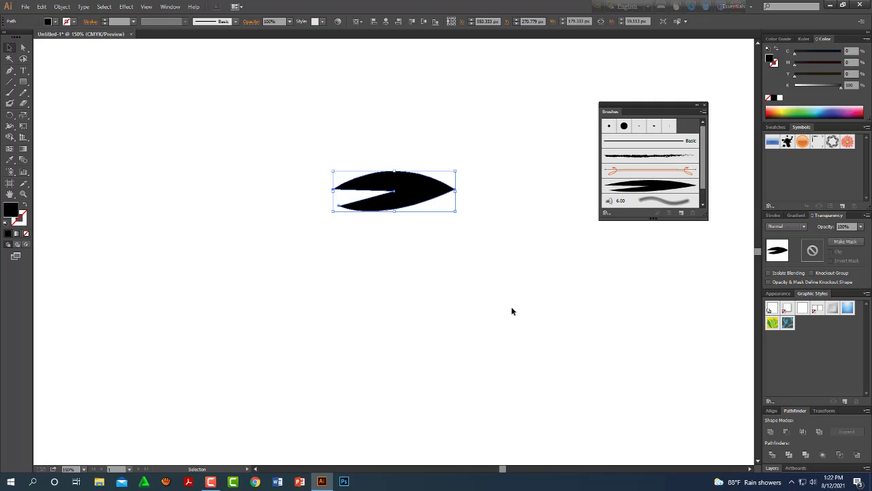
left_click(520, 285)
left_click(407, 204)
Delete the leaf and draw a horizontal black line across the artboard centre.
key("Delete")
key("shift+x")
left_click(10, 81)
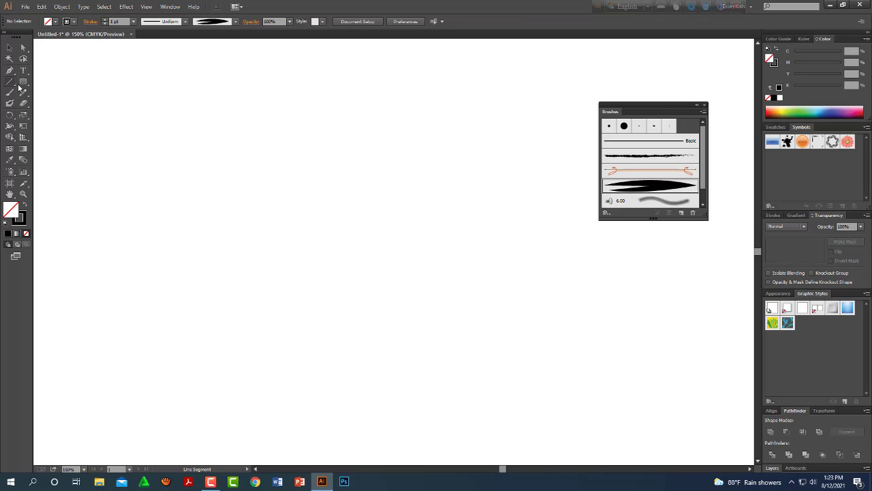
left_click_drag(247, 191, 432, 207)
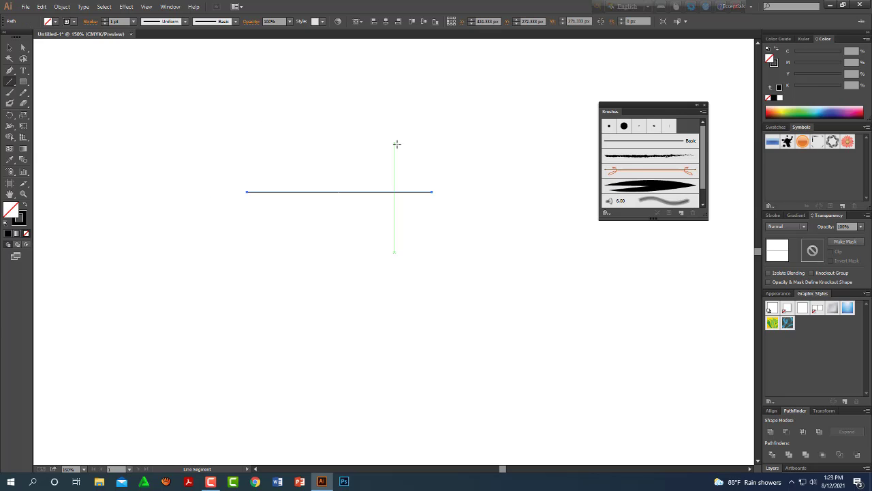
Give the line a 10 pt stroke with Width Profile 4 taper.
left_click(134, 21)
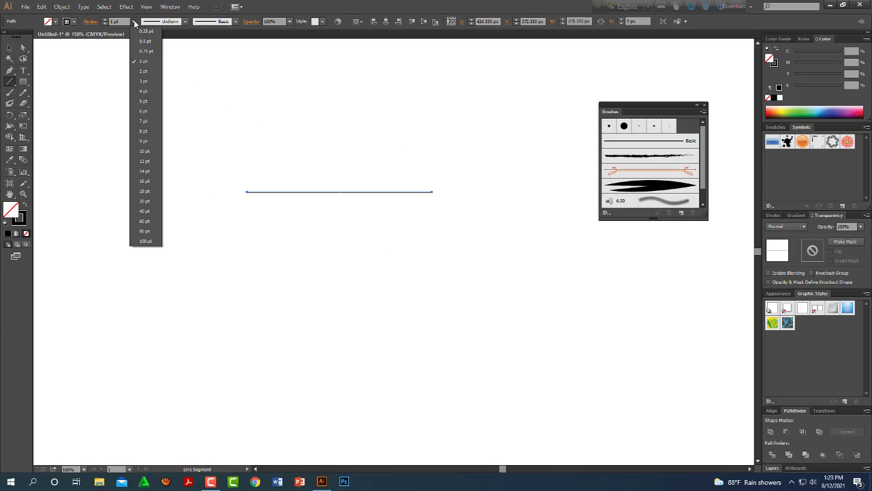
left_click(154, 151)
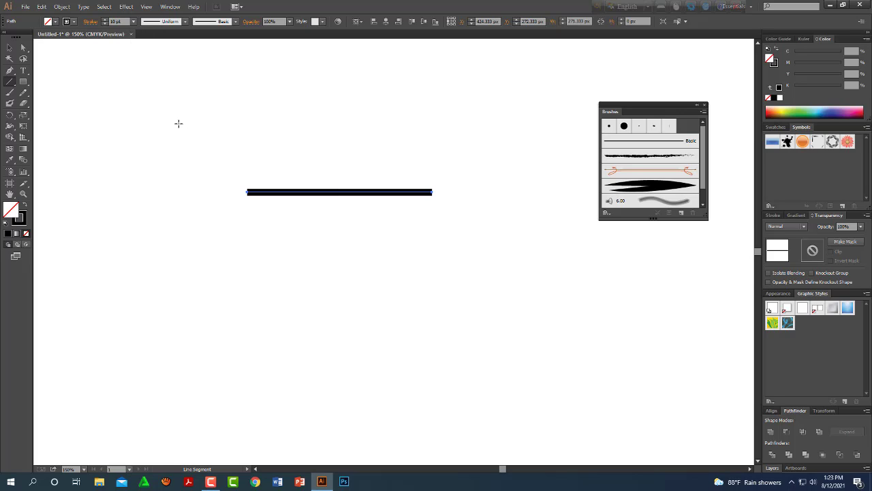
left_click(186, 22)
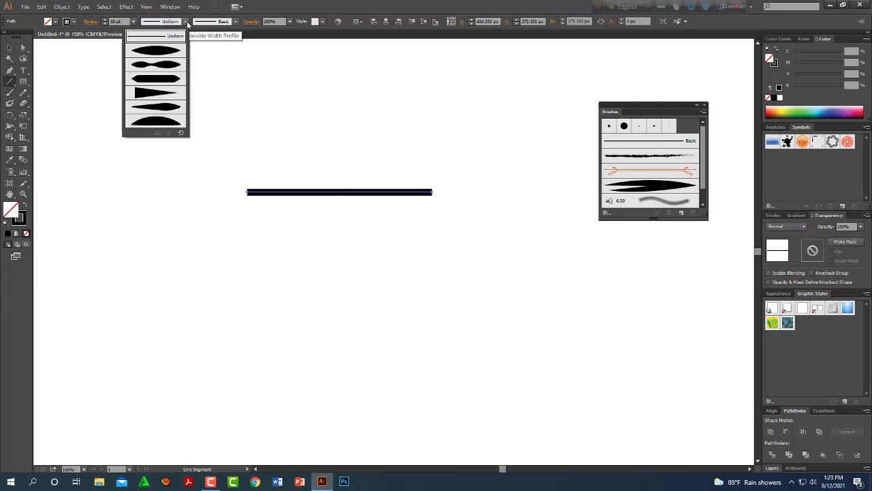
left_click(159, 93)
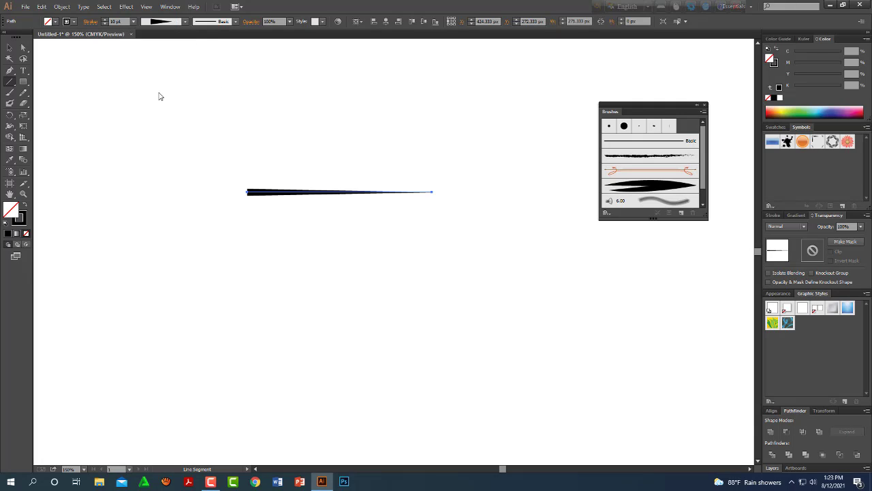
left_click(9, 47)
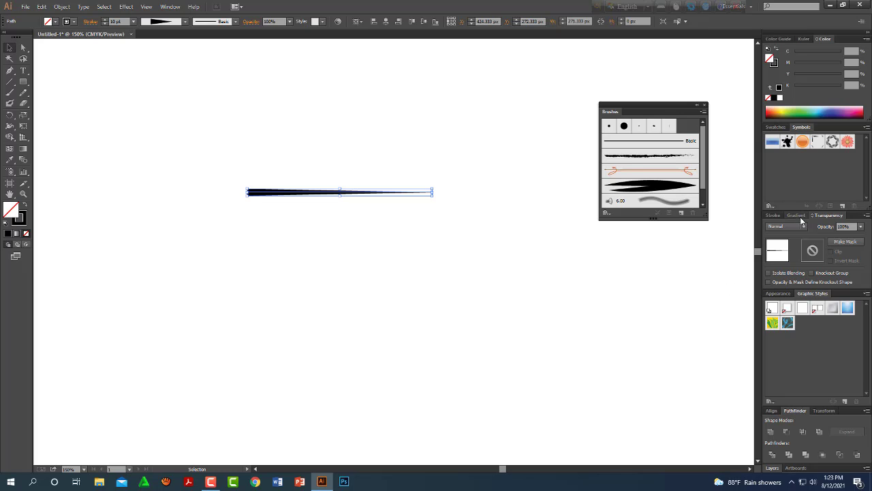
Give the tapered stroke round caps and centre it on the artboard.
left_click(774, 215)
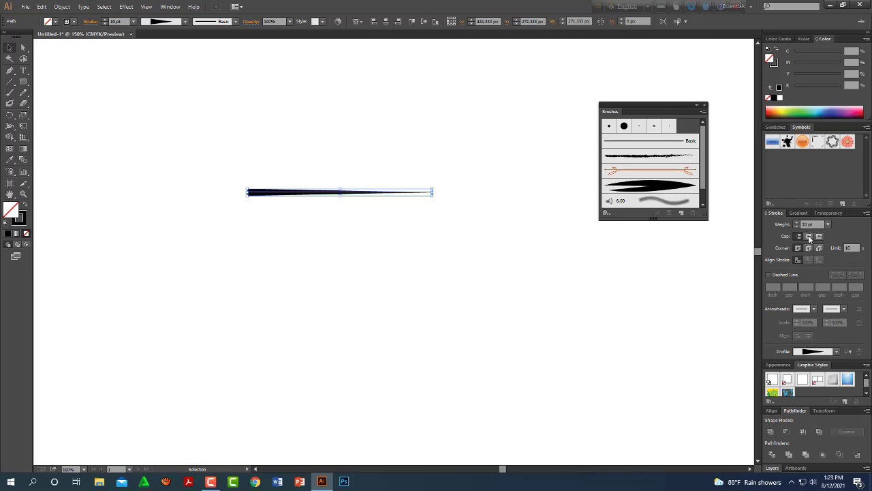
left_click(809, 237)
left_click(472, 237)
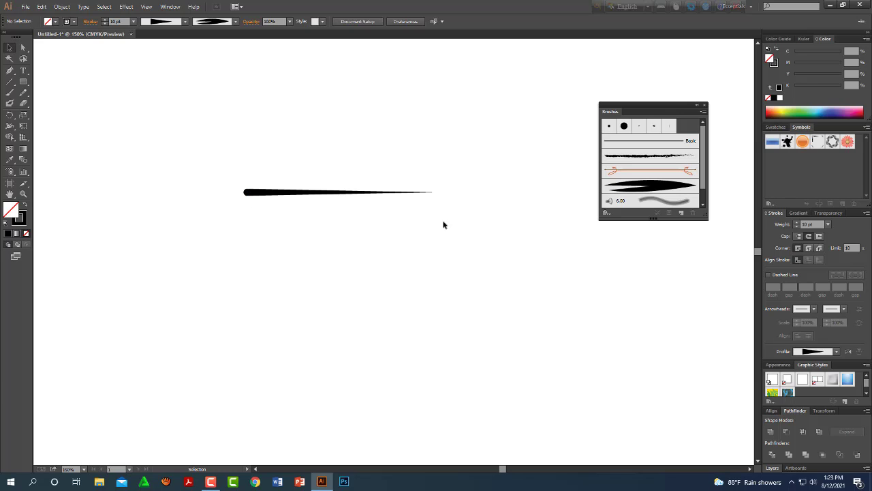
left_click(379, 192)
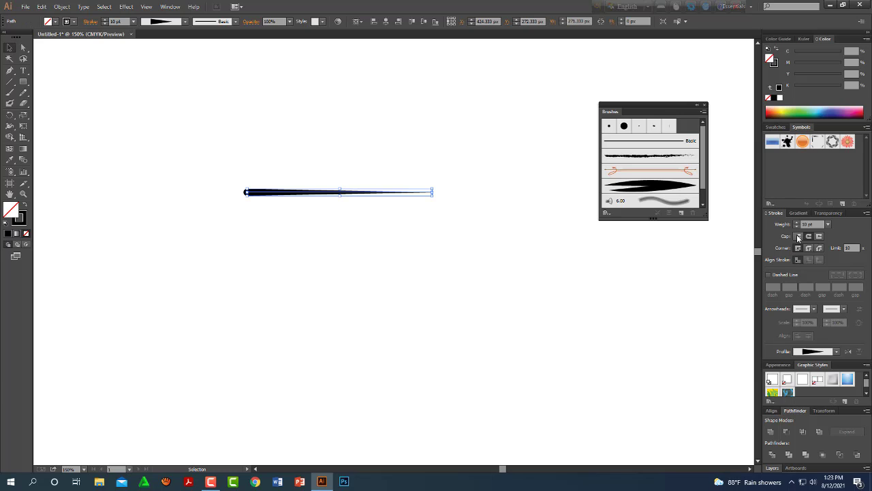
left_click(798, 236)
left_click(323, 256)
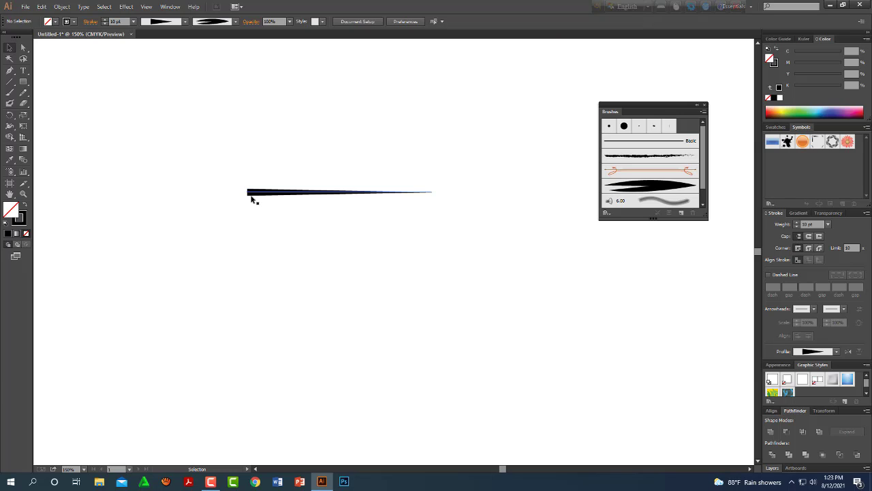
left_click_drag(250, 195, 343, 205)
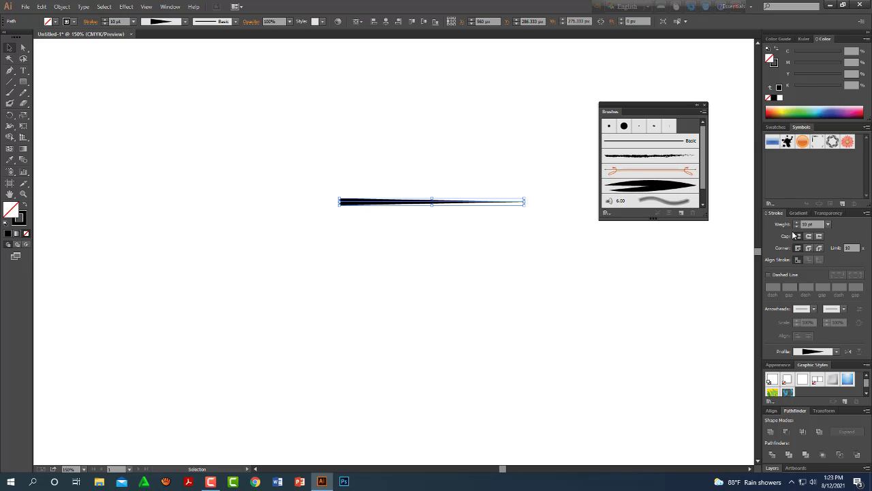
left_click(808, 236)
left_click(552, 297)
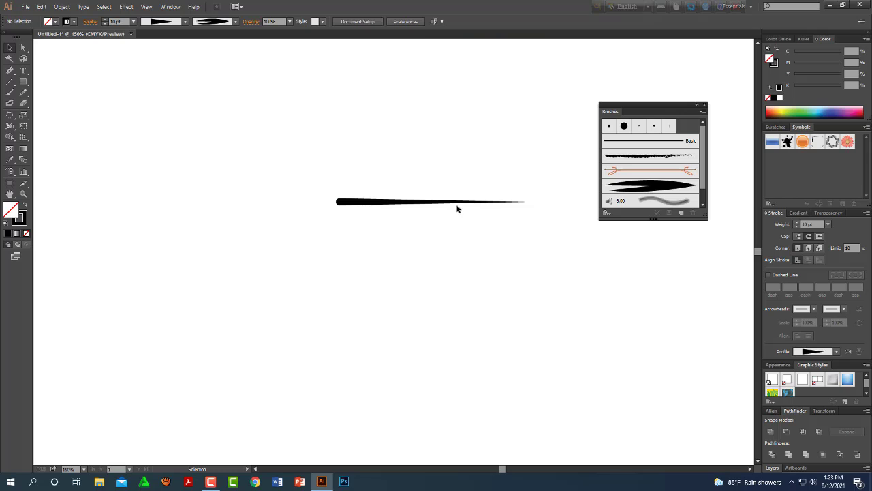
left_click(456, 205)
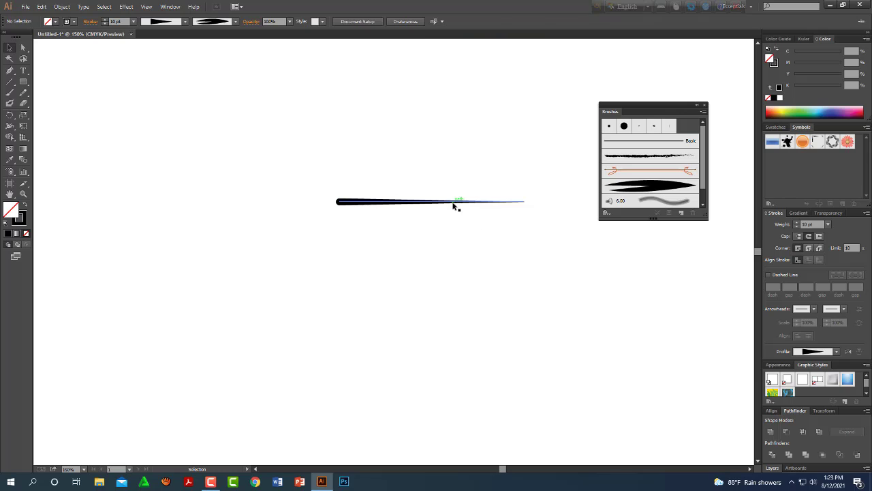
Save the tapered stroke as a new Art Brush with Tints colorization.
left_click(680, 214)
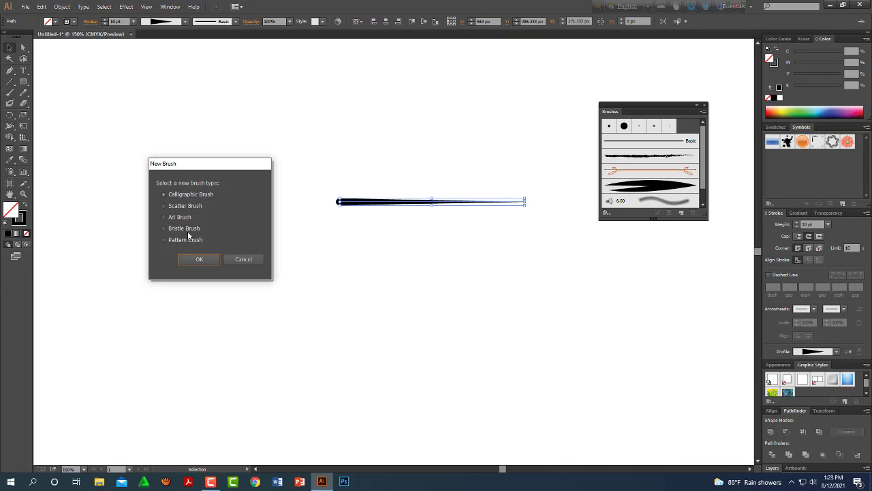
left_click(169, 220)
left_click(199, 259)
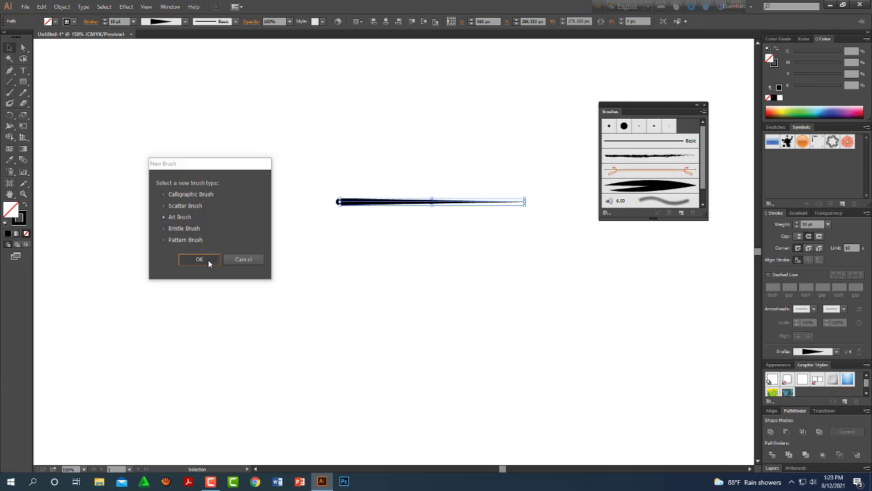
left_click(470, 244)
left_click(481, 267)
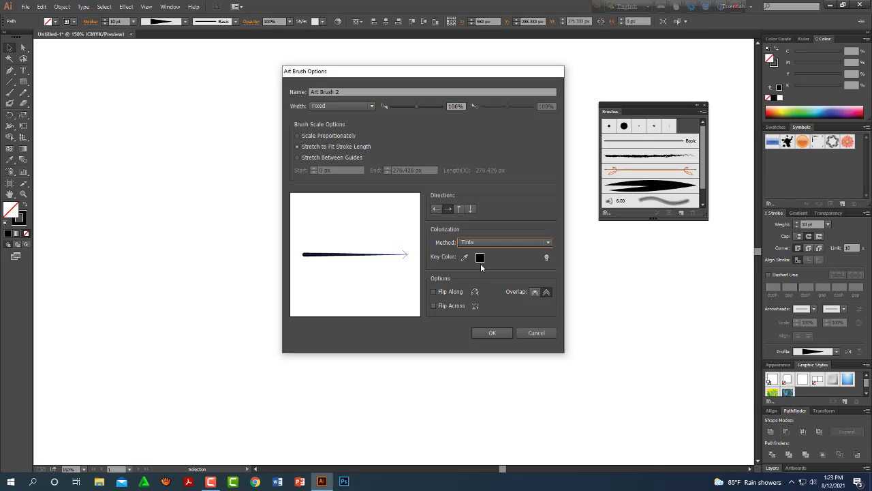
left_click(497, 333)
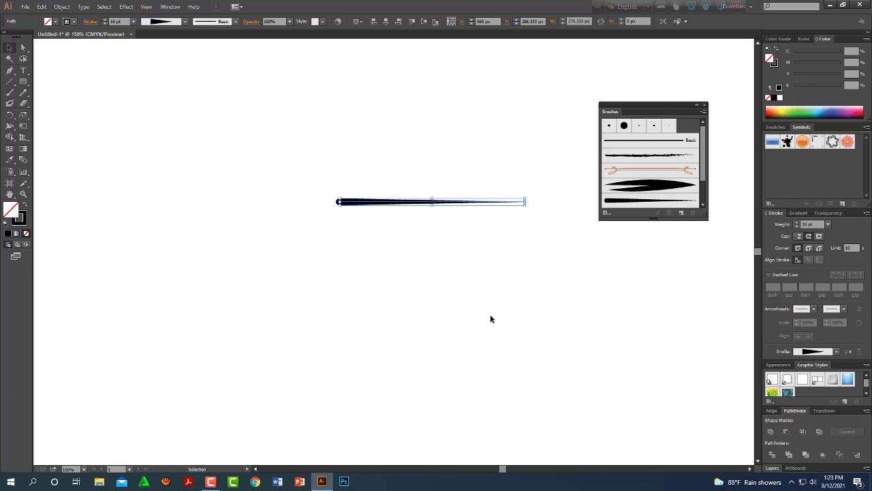
Select and delete the original tapered stroke from the artboard.
left_click(491, 318)
mouse_move(276, 171)
left_mouse_down()
mouse_move(380, 231)
mouse_move(425, 241)
left_mouse_up()
key("Delete")
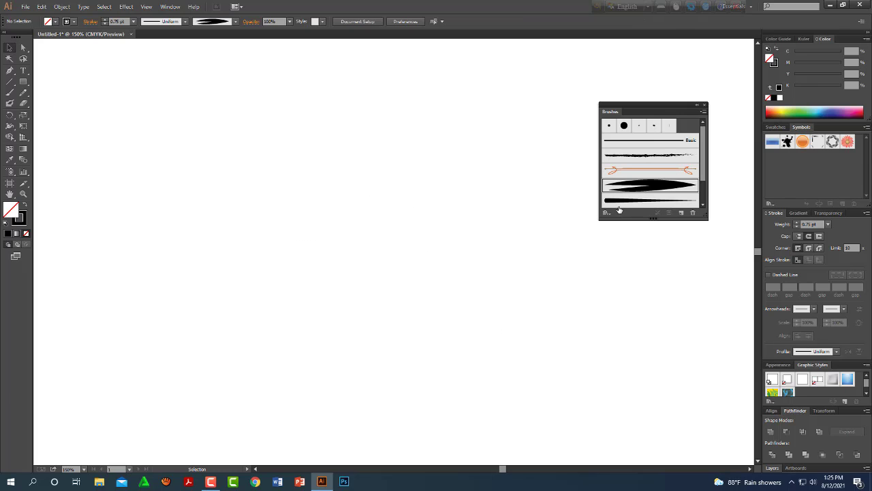
Paint a long curving stem with the new tapered art brush.
left_click(625, 201)
left_click(9, 92)
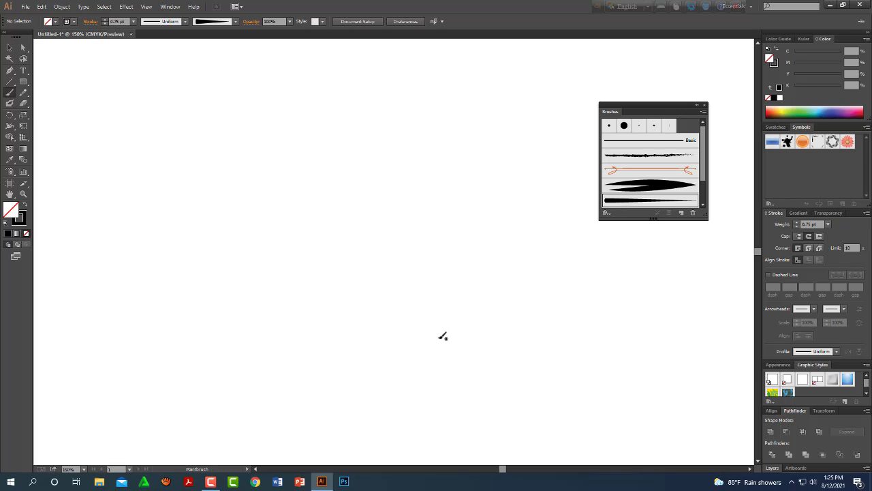
left_click_drag(342, 141, 340, 140)
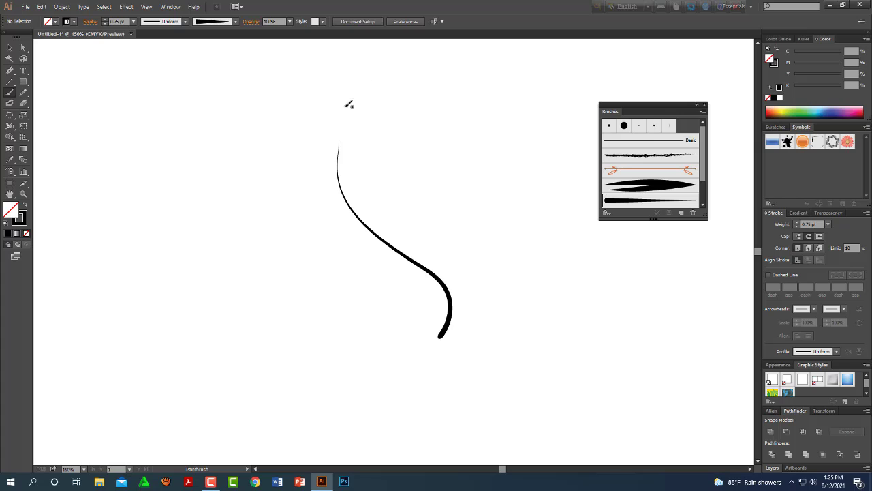
left_click(9, 47)
Paint leaves along the stem's right side with the leaf brush at 0.5 pt.
left_click(659, 189)
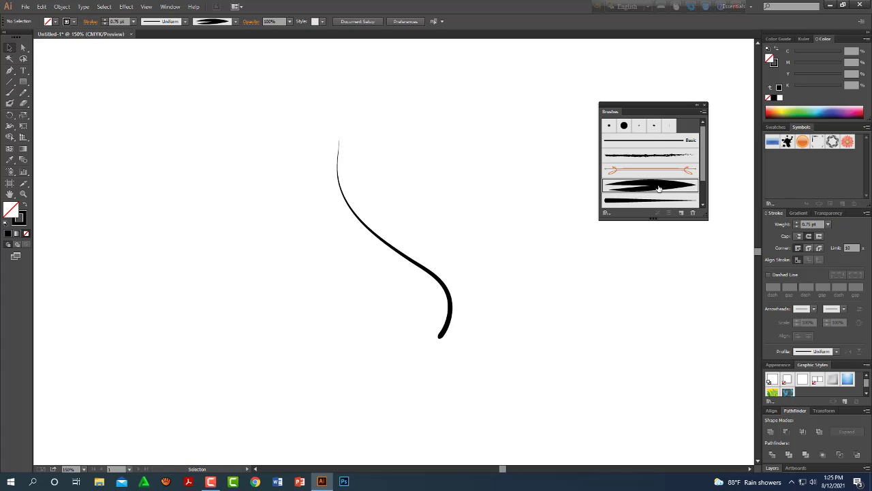
left_click(132, 22)
left_click(145, 40)
left_click(9, 92)
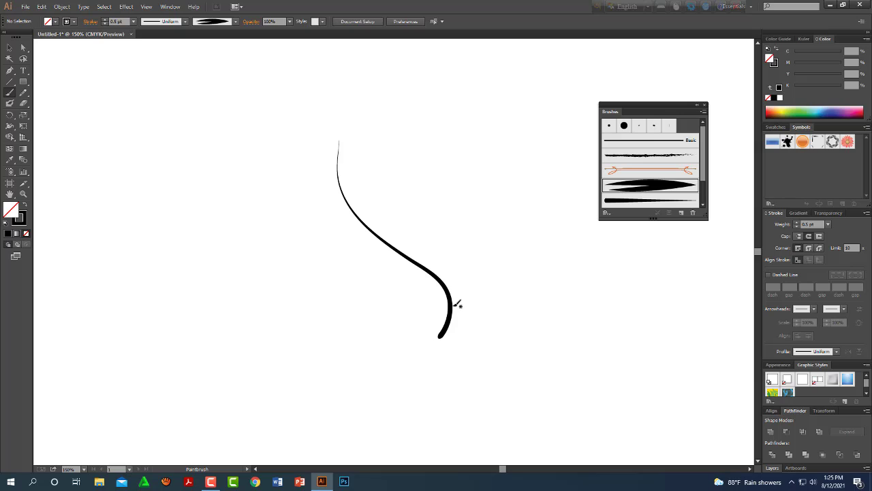
left_click_drag(463, 306, 488, 245)
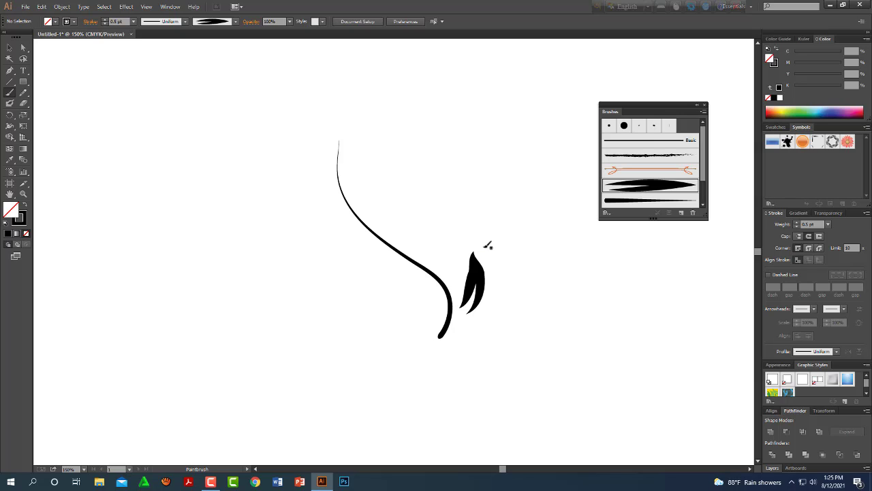
key("ctrl+z")
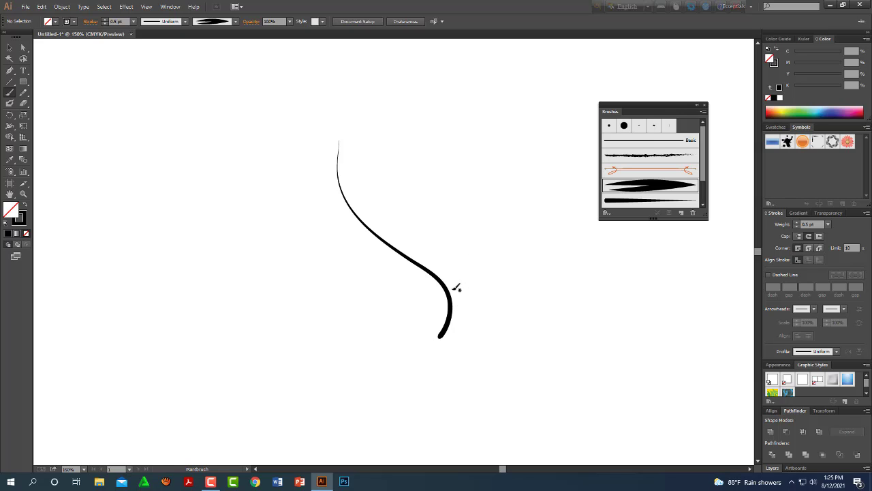
mouse_move(455, 288)
left_mouse_down()
mouse_move(461, 252)
mouse_move(398, 208)
mouse_move(366, 171)
left_mouse_up()
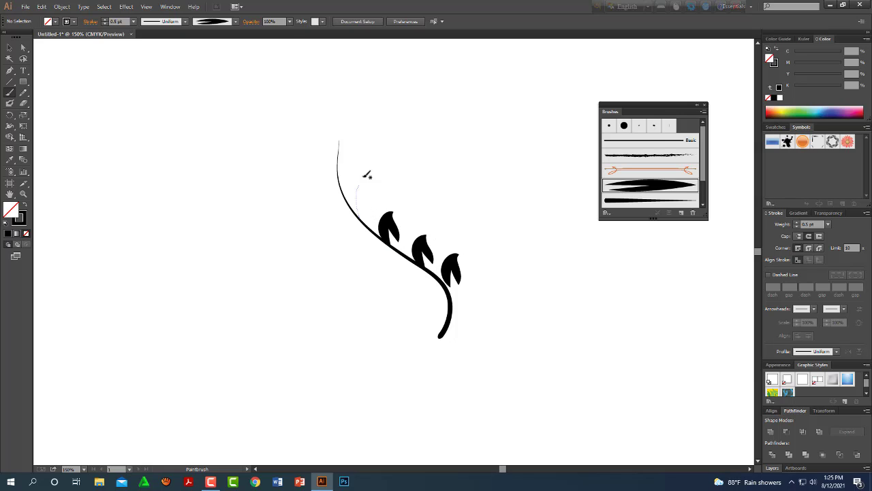
Set the stroke weight to 0.25 pt and paint a leaf at the stem's tip.
left_click(134, 24)
left_click(146, 32)
mouse_move(338, 171)
left_mouse_down()
mouse_move(348, 144)
mouse_move(317, 95)
left_mouse_up()
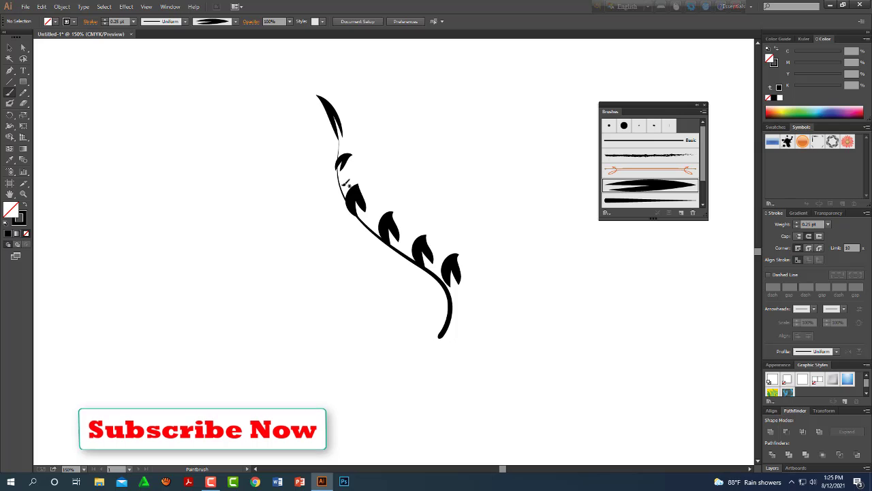
Paint five thinner leaves down the stem's left side, then select a right-side leaf.
left_click_drag(336, 184, 312, 160)
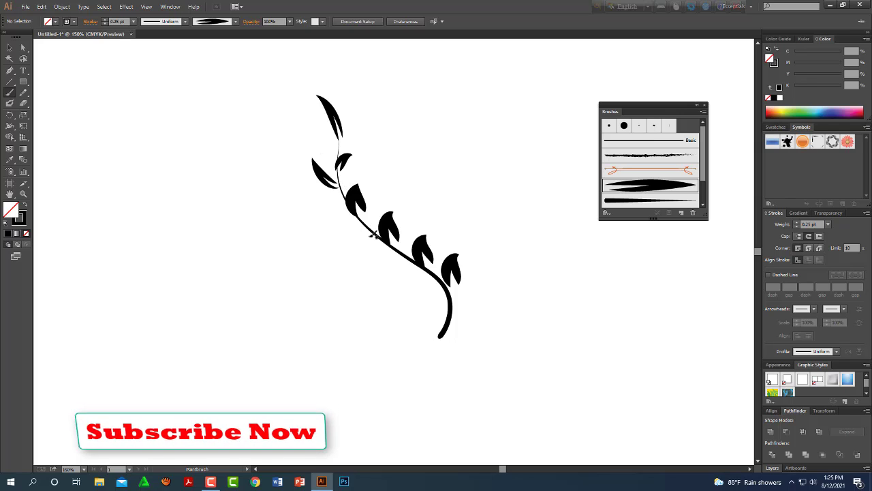
left_click_drag(368, 231, 337, 234)
left_click_drag(395, 254, 361, 252)
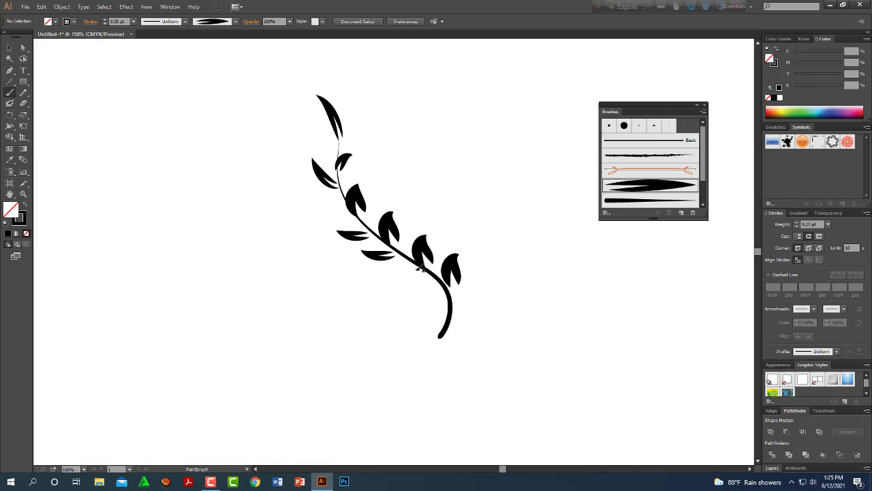
left_click_drag(418, 268, 374, 273)
left_click_drag(442, 286, 404, 290)
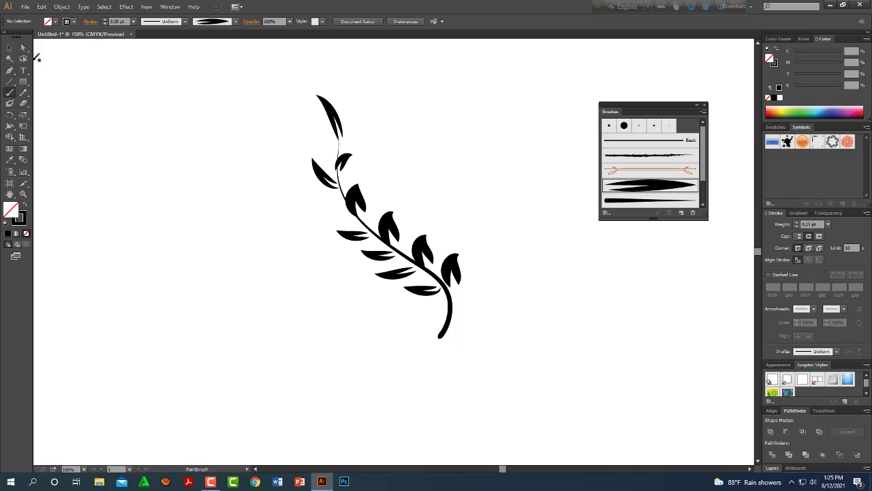
left_click(10, 47)
left_click(392, 230)
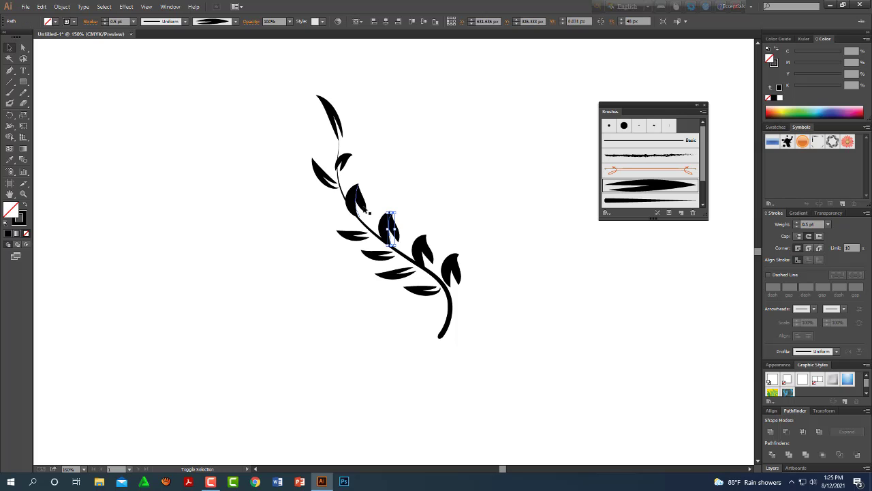
Delete the leaves on the stem's right side.
left_click(357, 199, "shift")
left_click(422, 251, "shift")
left_click(451, 268, "shift")
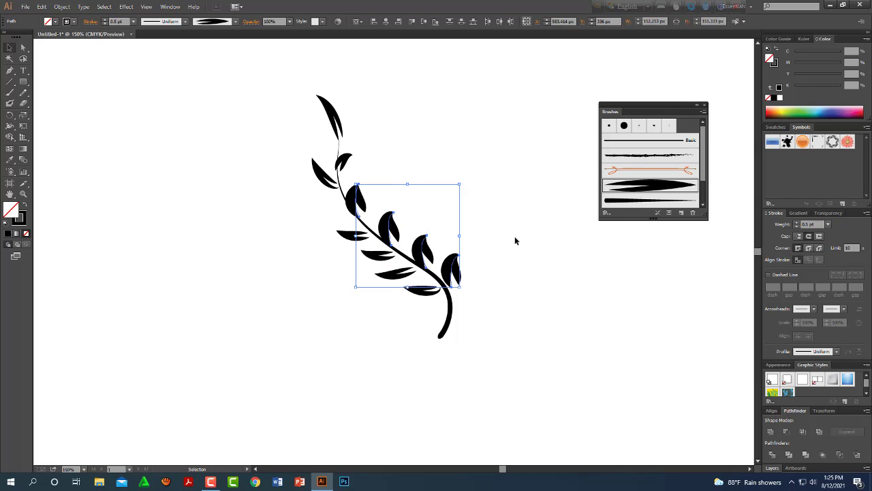
key("Delete")
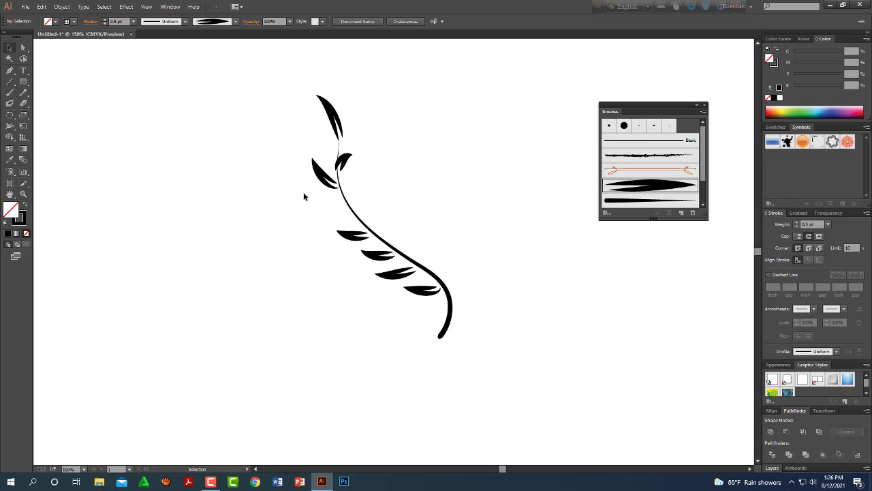
Duplicate a lower-left leaf higher up the stem and select all left-side leaves.
left_click_drag(353, 233, 368, 193)
left_click_drag(283, 146, 343, 277)
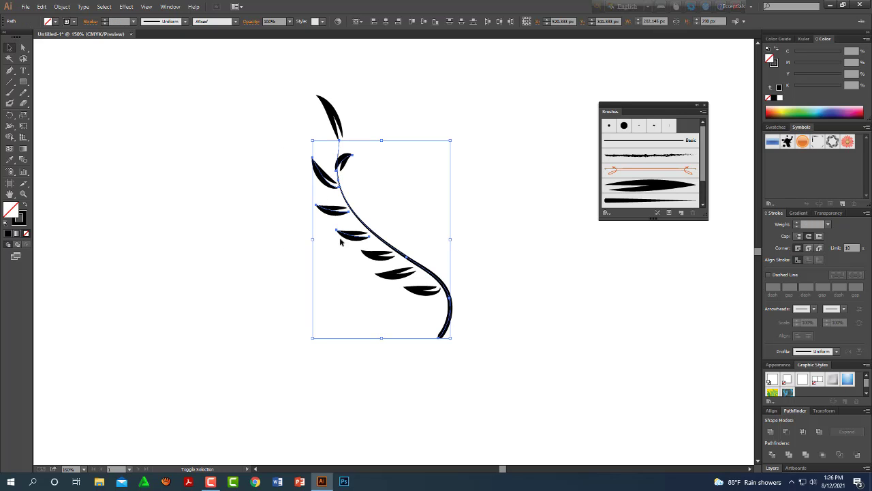
left_click(270, 173)
left_click(322, 174)
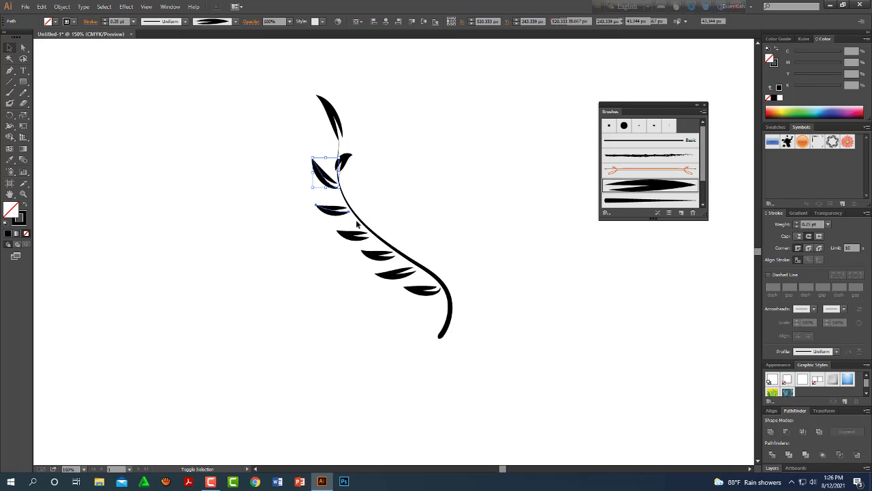
left_click(332, 209, "shift")
left_click(352, 235, "shift")
left_click(378, 255, "shift")
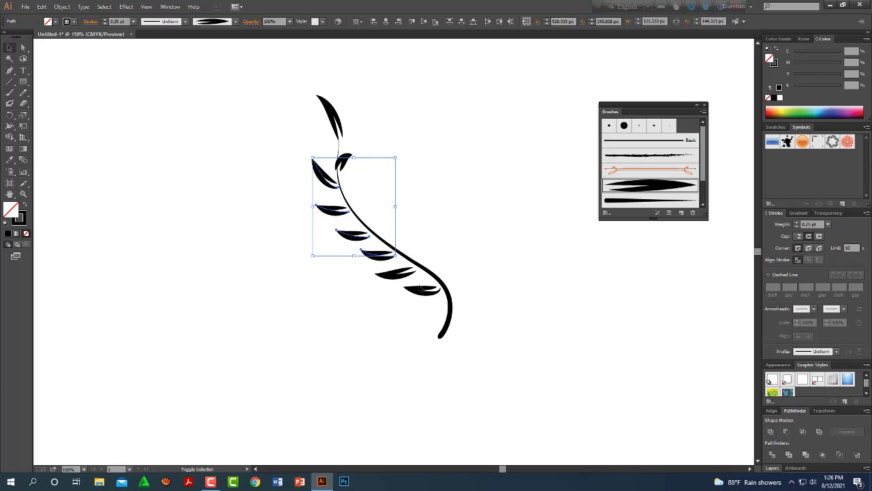
left_click(419, 288, "shift")
left_click(398, 278, "shift")
Reflect a copy of the left leaves, rotate it about 65° and place it on the stem's right.
right_click(395, 273)
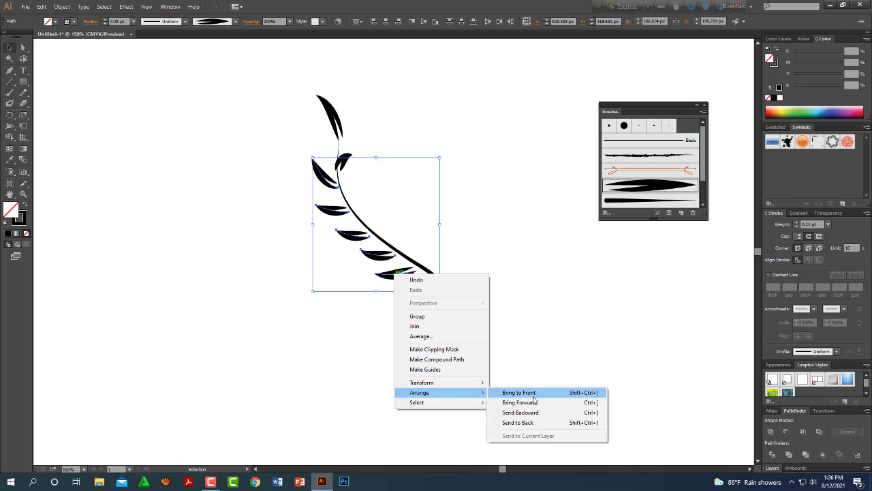
mouse_move(422, 382)
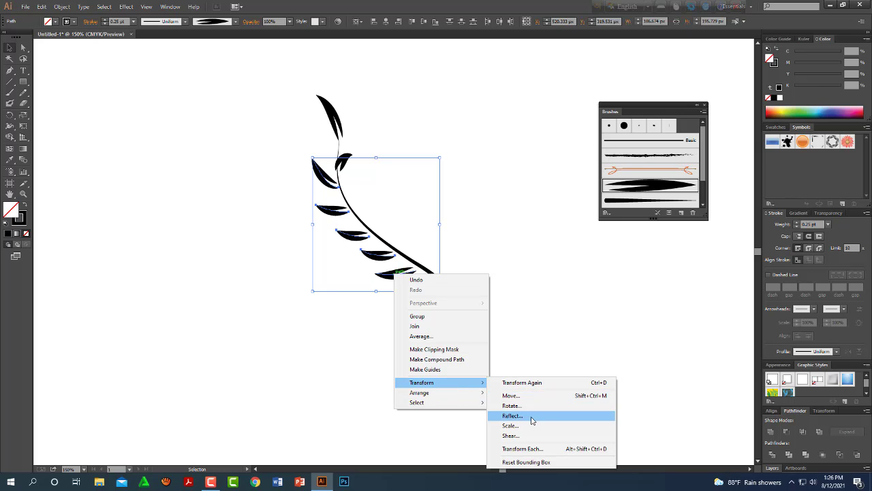
left_click(532, 420)
left_click(550, 247)
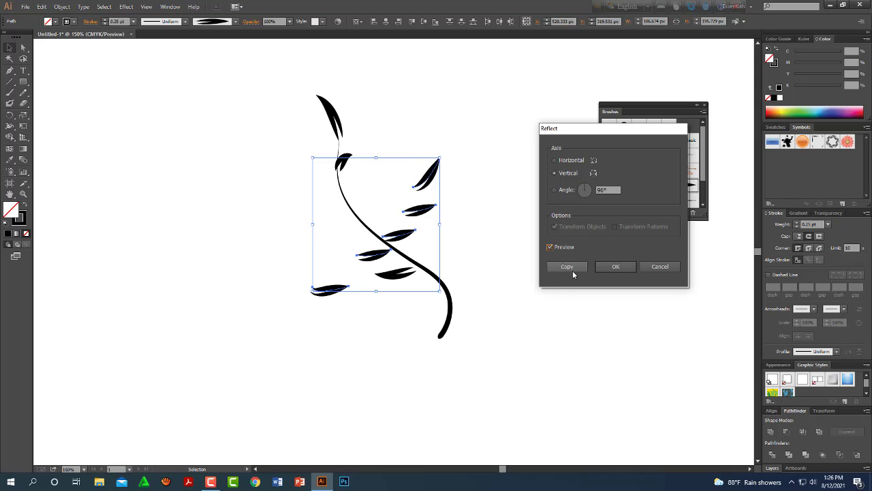
left_click(571, 267)
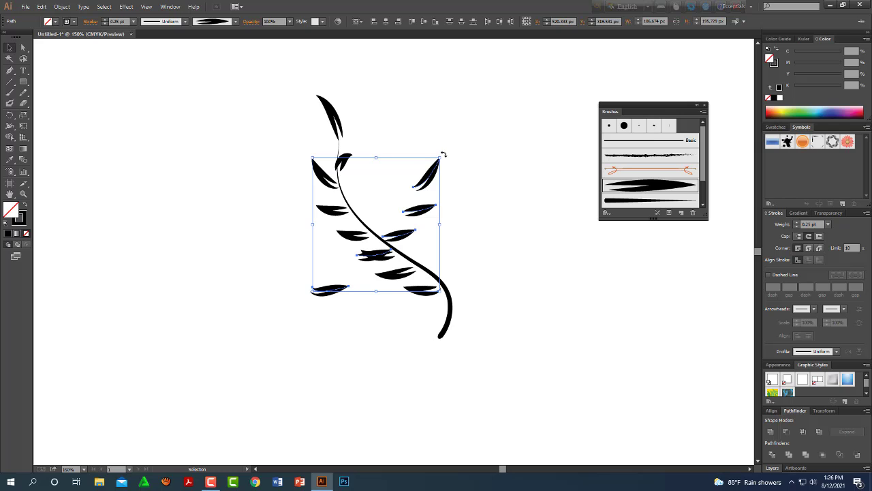
mouse_move(443, 155)
left_mouse_down()
mouse_move(364, 129)
mouse_move(340, 109)
mouse_move(331, 115)
left_mouse_up()
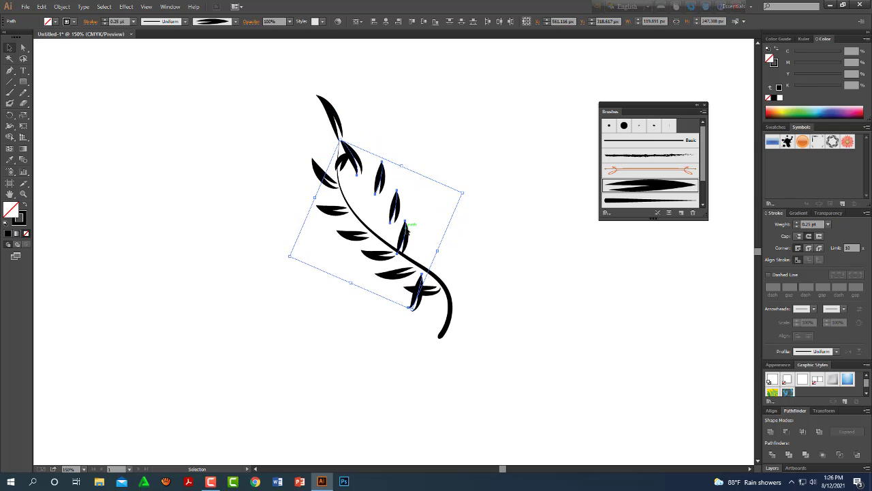
left_click_drag(406, 229, 465, 267)
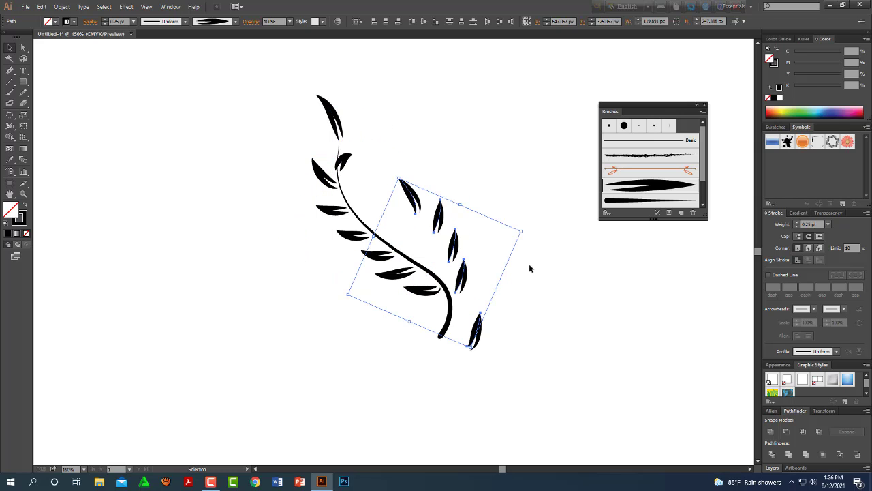
Pull the right-side leaves slightly up-left so they hug the stem.
left_click(529, 268)
left_click(454, 244)
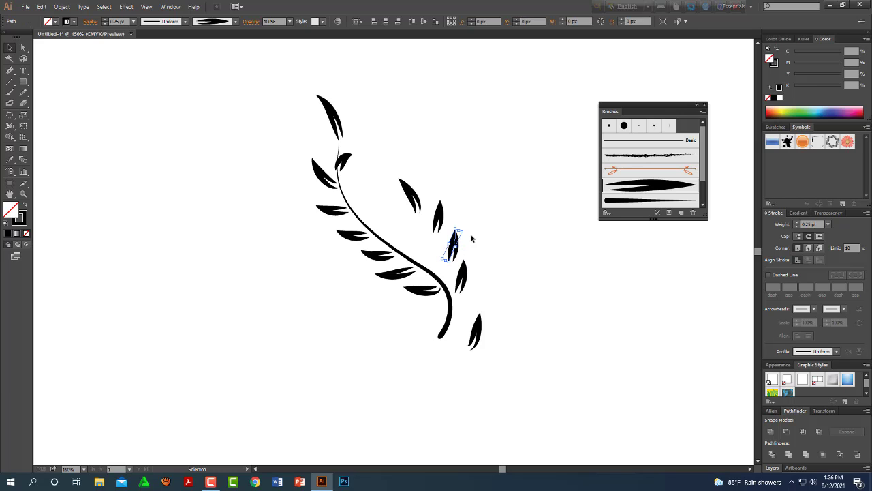
left_click_drag(377, 161, 471, 234)
left_click(466, 278, "shift")
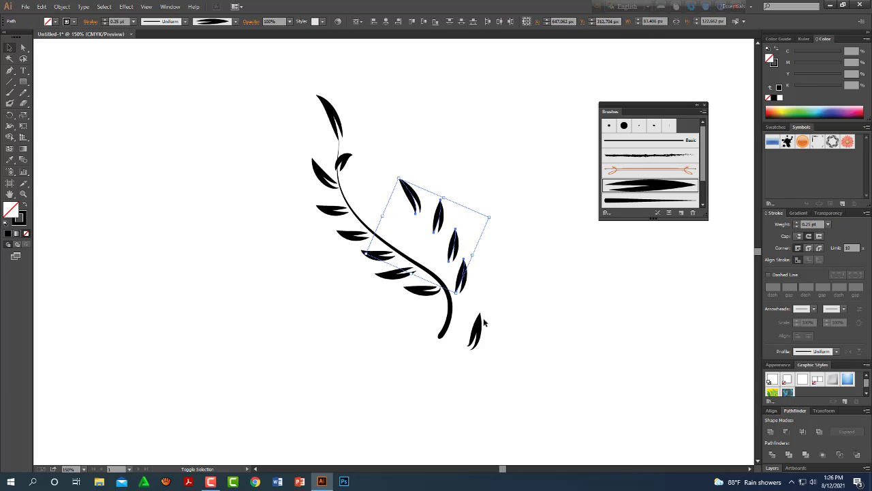
left_click(480, 321, "shift")
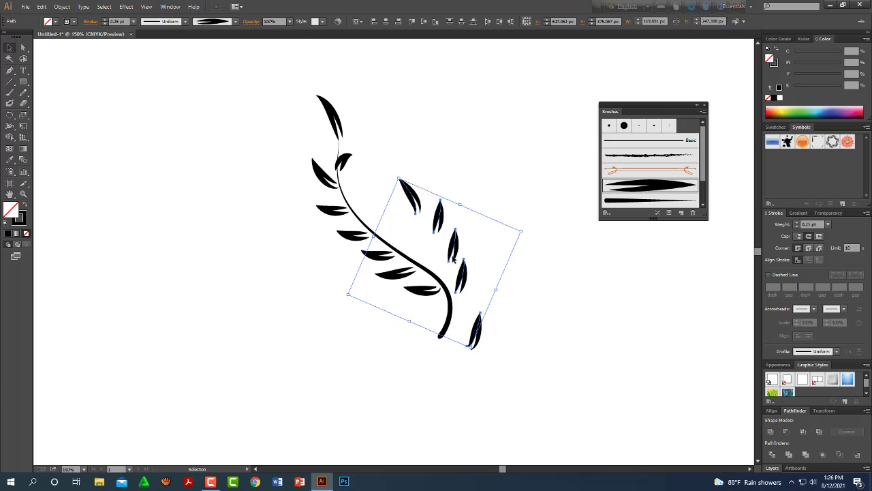
left_click_drag(441, 213, 434, 206)
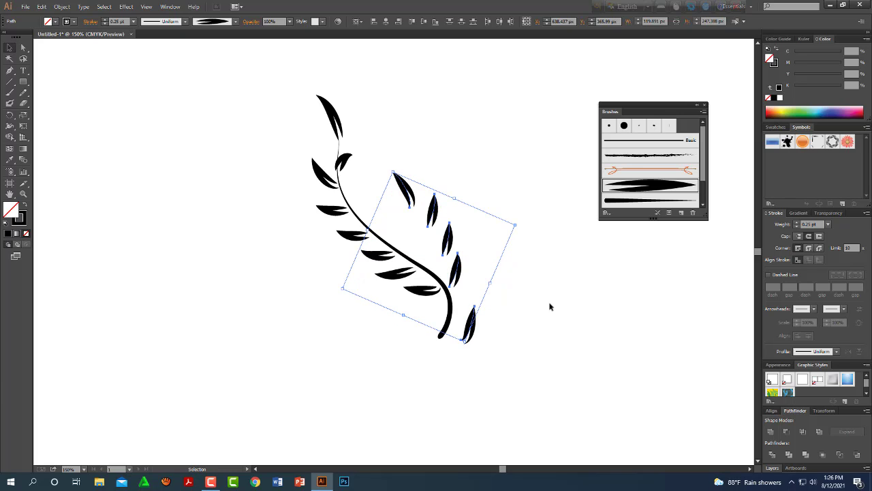
left_click(541, 280)
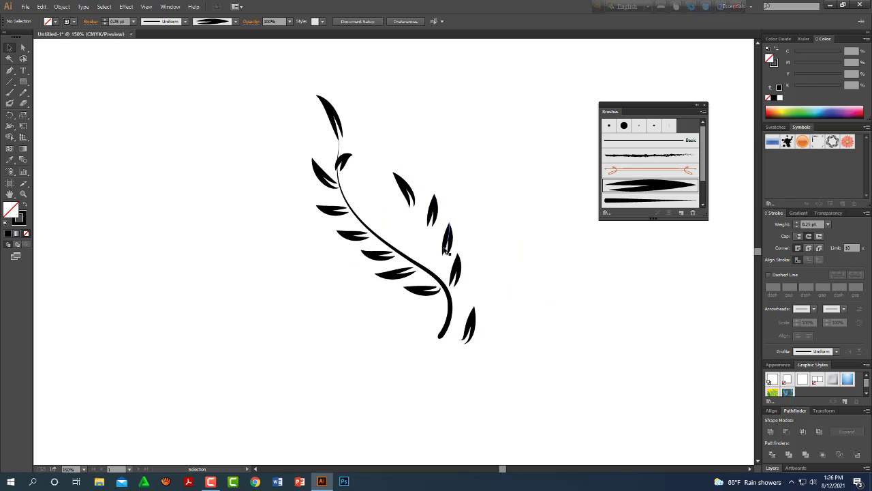
mouse_move(444, 250)
left_mouse_down()
mouse_move(433, 255)
mouse_move(419, 226)
mouse_move(388, 208)
left_mouse_up()
Move the bottom leaf onto the upper stem and nudge the top leaf into place.
left_click(462, 189)
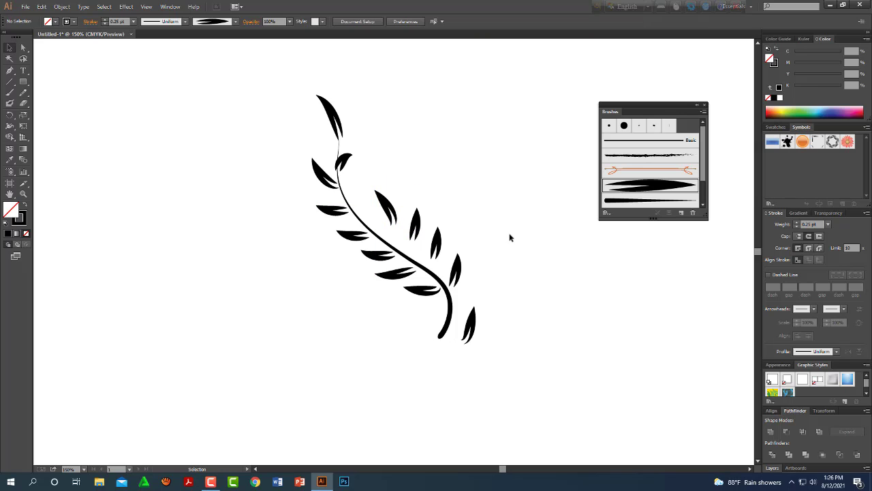
left_click_drag(473, 327, 361, 184)
left_click(472, 165)
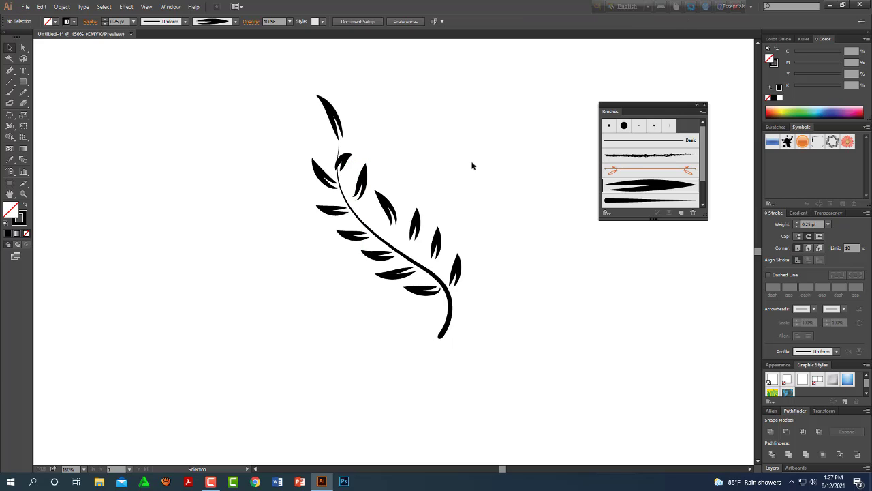
left_click_drag(463, 184, 463, 184)
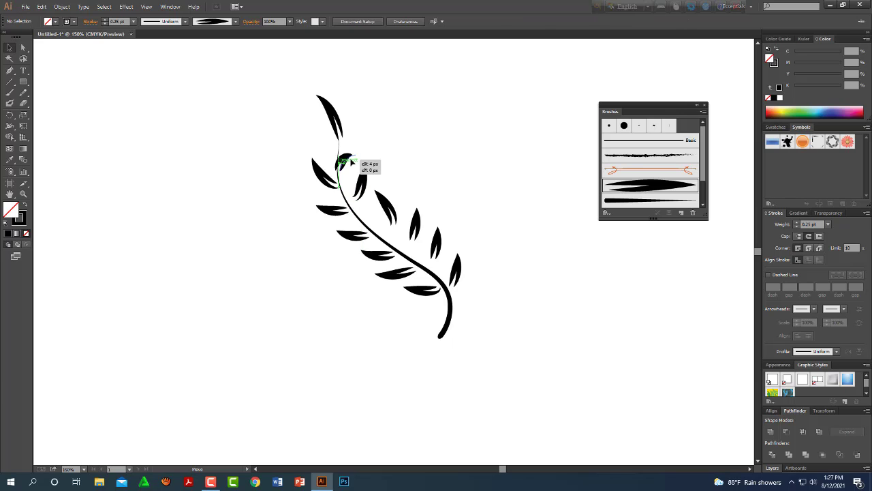
left_click_drag(349, 162, 354, 164)
left_click(405, 142)
left_click_drag(334, 116, 341, 133)
left_click(422, 133)
Zoom in to nudge the top leaf left, then zoom out and select the whole branch.
key("ctrl+equal")
left_click_drag(327, 91, 314, 91)
left_click(398, 120)
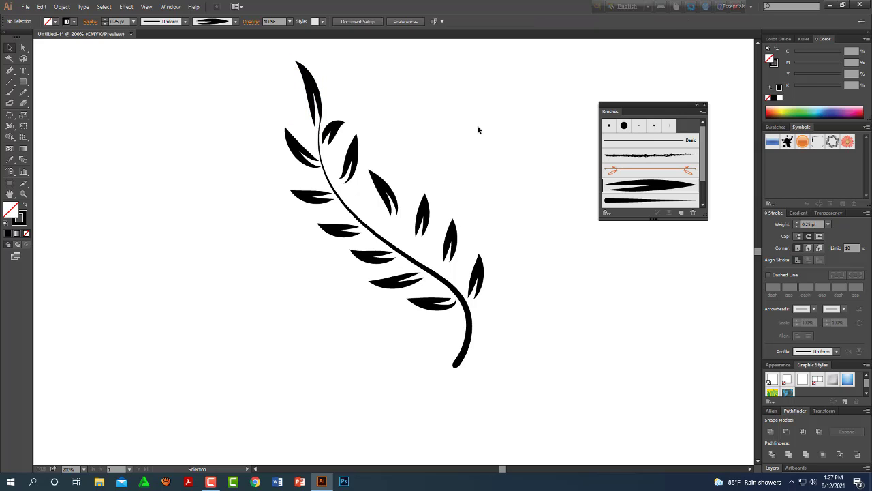
key("ctrl+minus")
key("ctrl+minus")
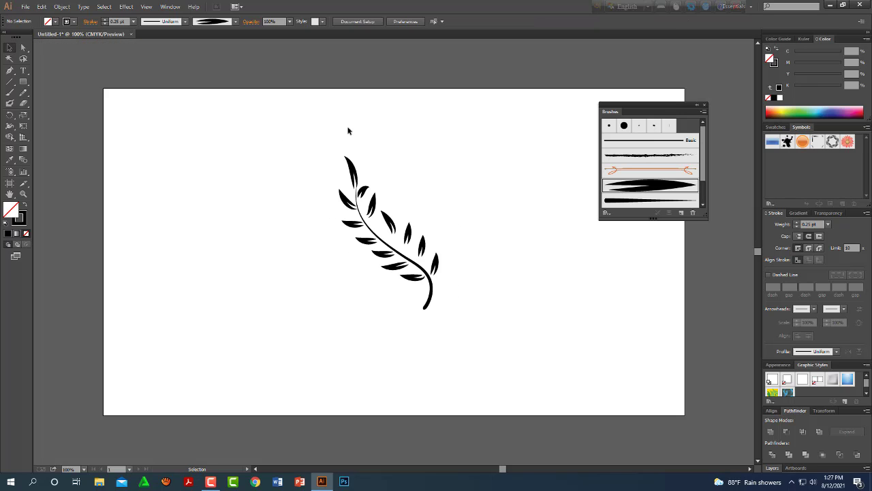
key("a")
left_click_drag(319, 126, 490, 350)
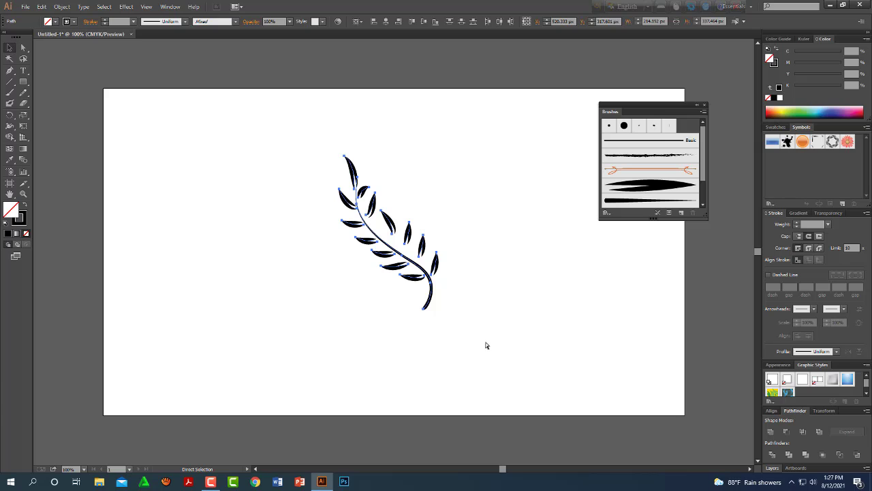
Colour the leafy branch's outline strokes dark green.
key("v")
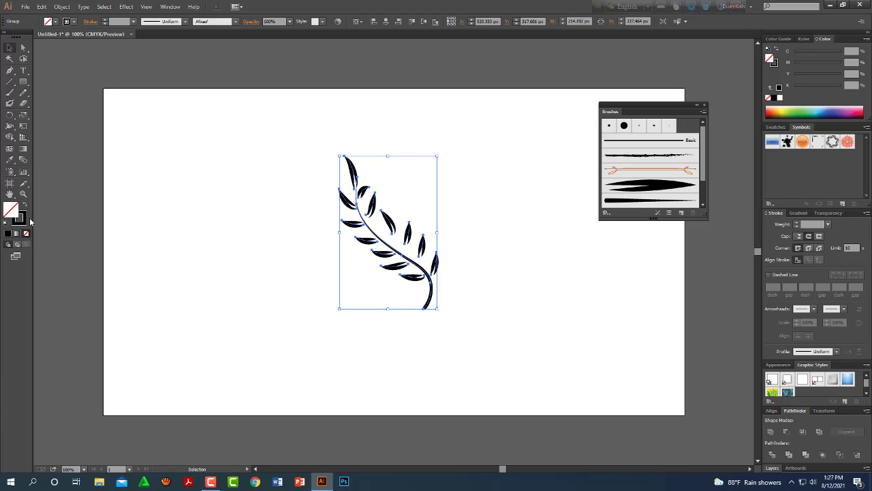
left_click(25, 218)
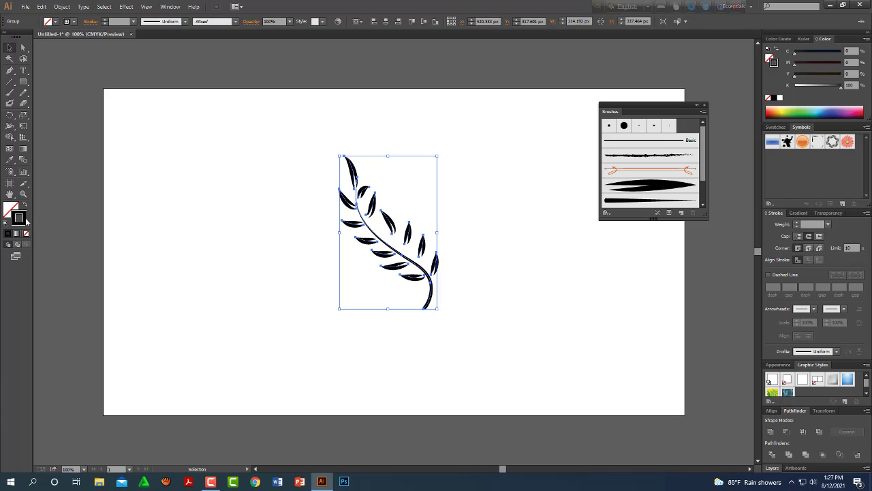
left_click(809, 113)
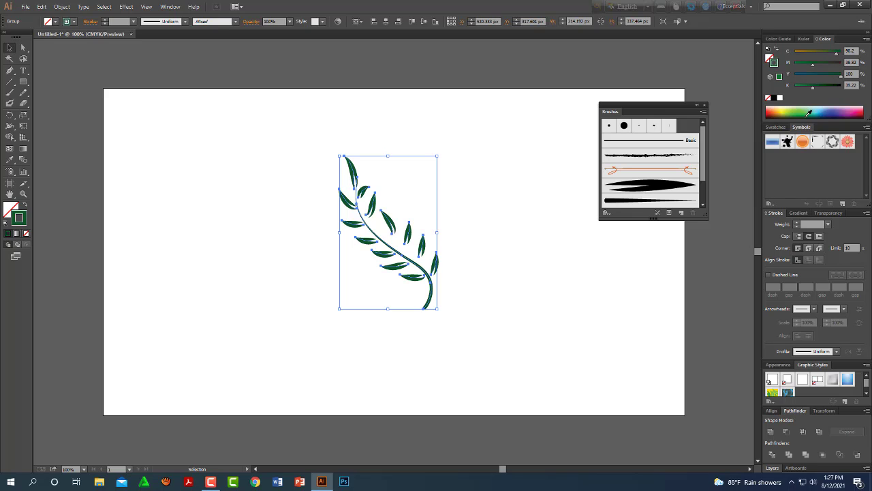
left_click(809, 113)
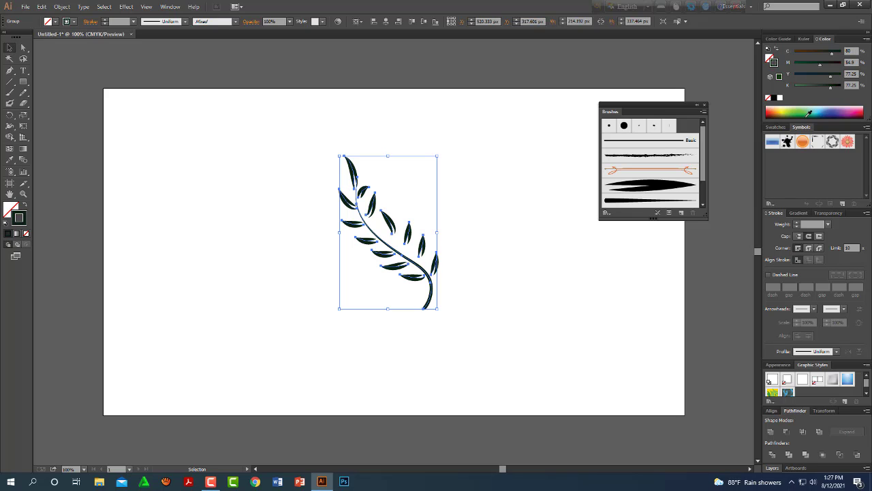
left_click(809, 113)
left_click(495, 272)
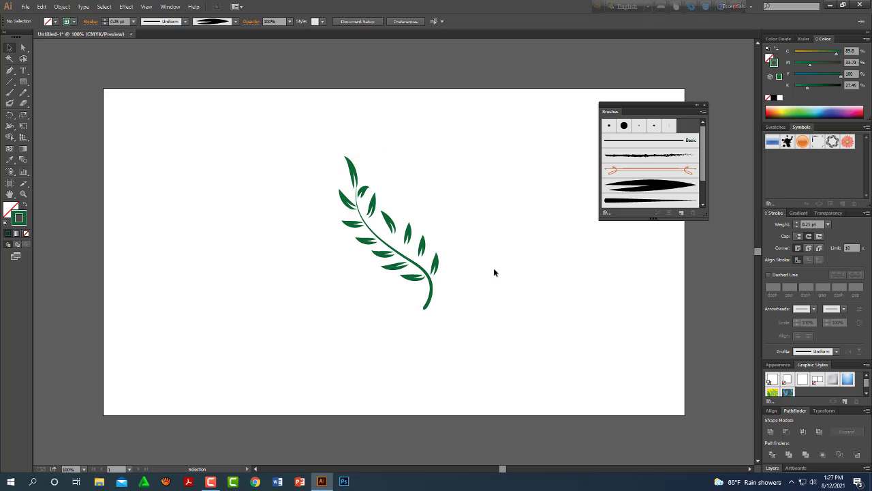
Move the whole branch to the artboard's left side and shift the brush library aside.
left_click_drag(283, 128, 481, 344)
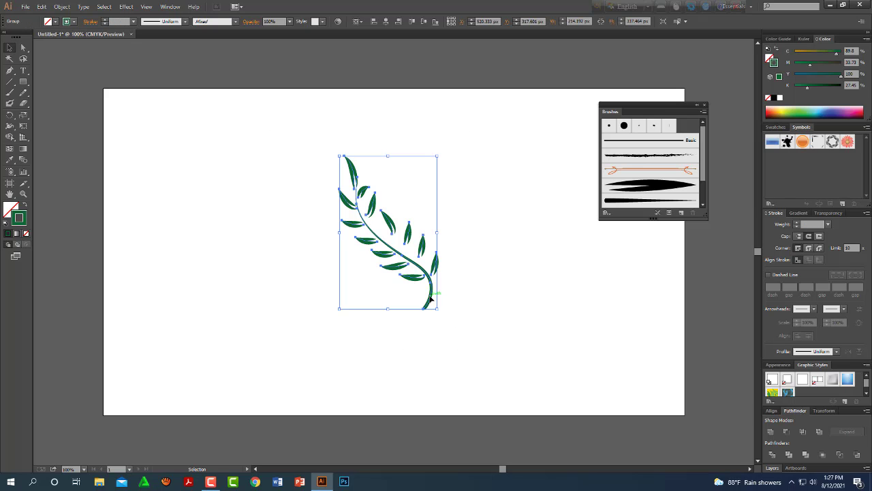
left_click_drag(430, 299, 260, 326)
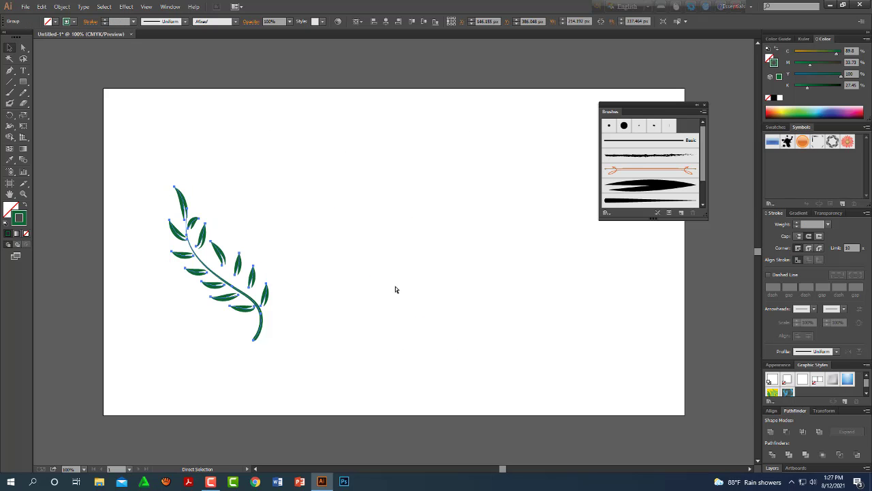
key("v")
left_click(395, 289)
left_click_drag(671, 106, 822, 133)
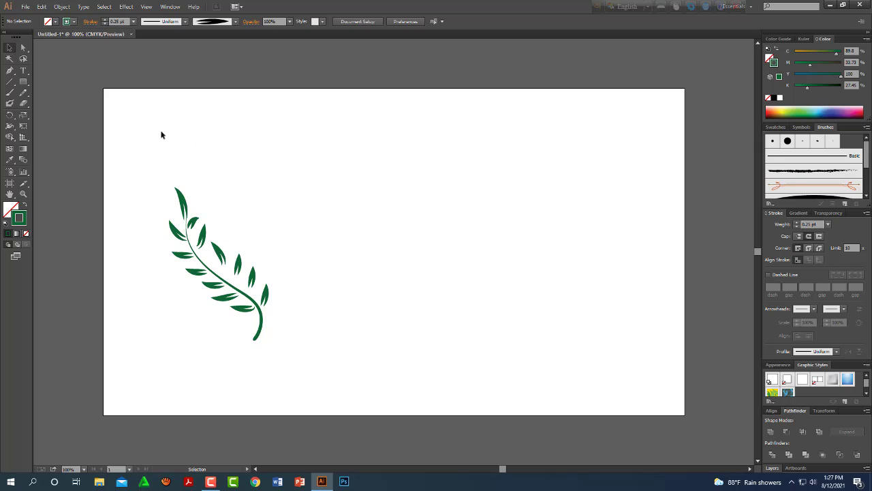
left_click(24, 82)
Draw a rectangle beside the branch with a black 4 pt outline.
left_click_drag(298, 165, 558, 319)
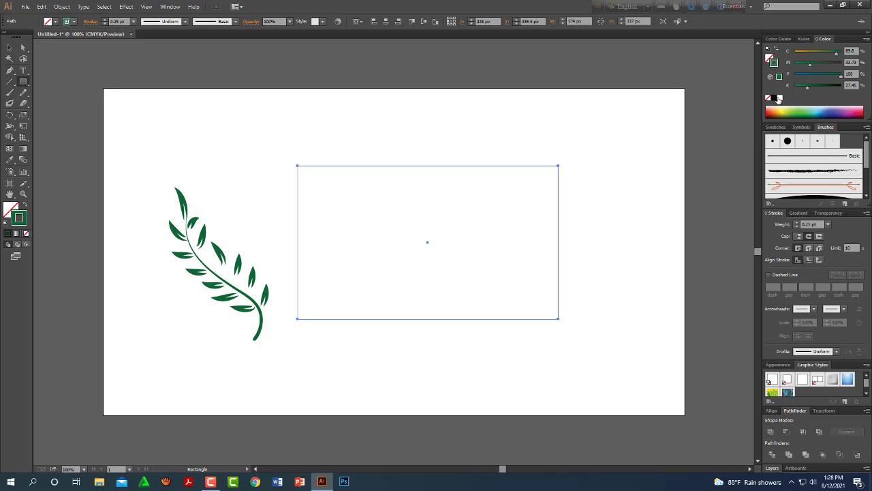
left_click(774, 97)
left_click(10, 48)
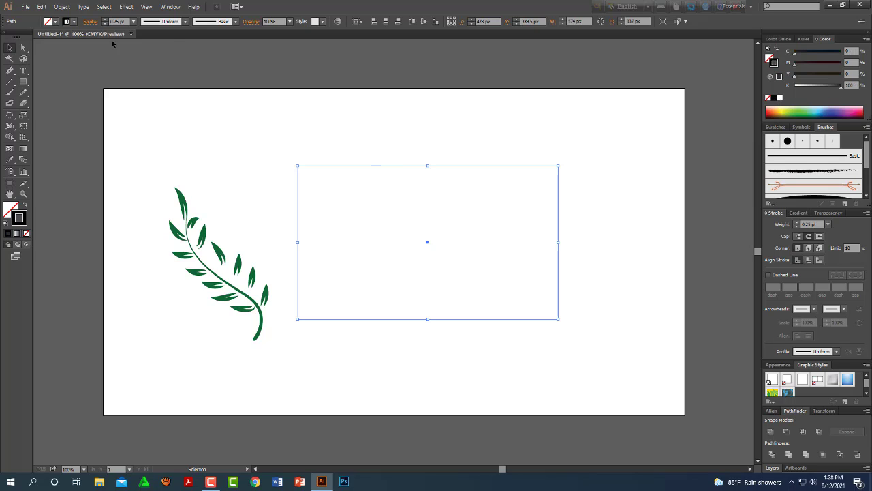
left_click(132, 22)
left_click(143, 91)
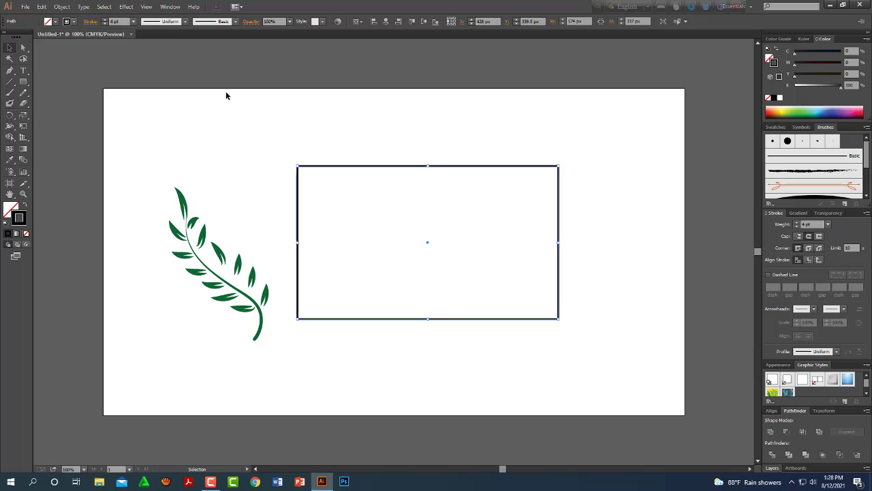
left_click(204, 104)
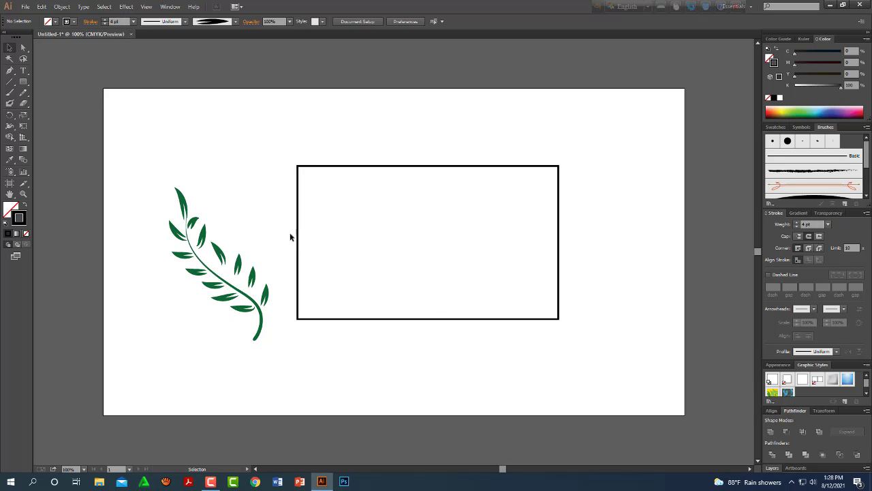
Enlarge the rectangle up-left and place the green branch inside its left side.
left_click(297, 166)
left_click_drag(298, 166, 205, 134)
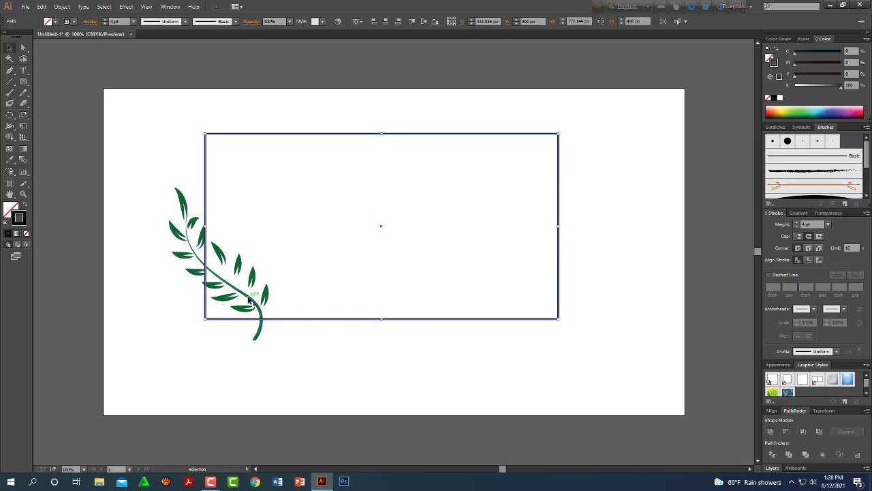
mouse_move(249, 305)
left_mouse_down()
mouse_move(294, 272)
mouse_move(297, 279)
left_mouse_up()
left_click(317, 325)
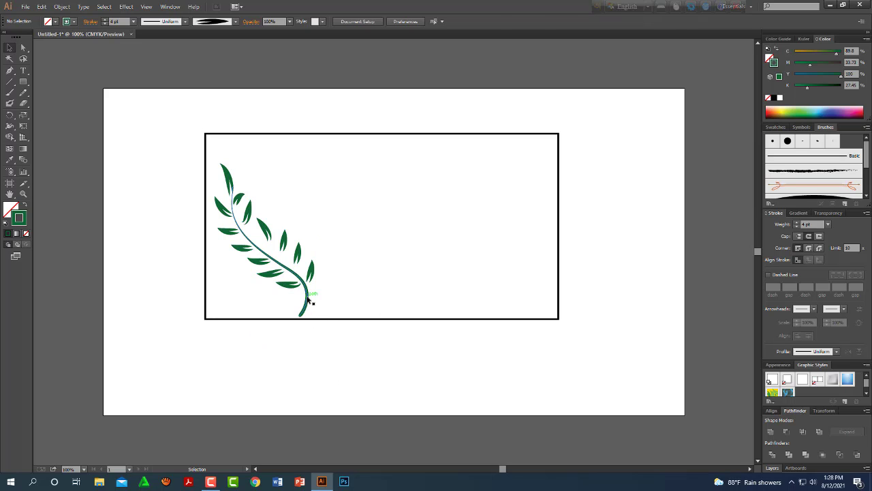
Create a mirrored copy of the leaf branch with Reflect.
right_click(307, 298)
mouse_move(351, 361)
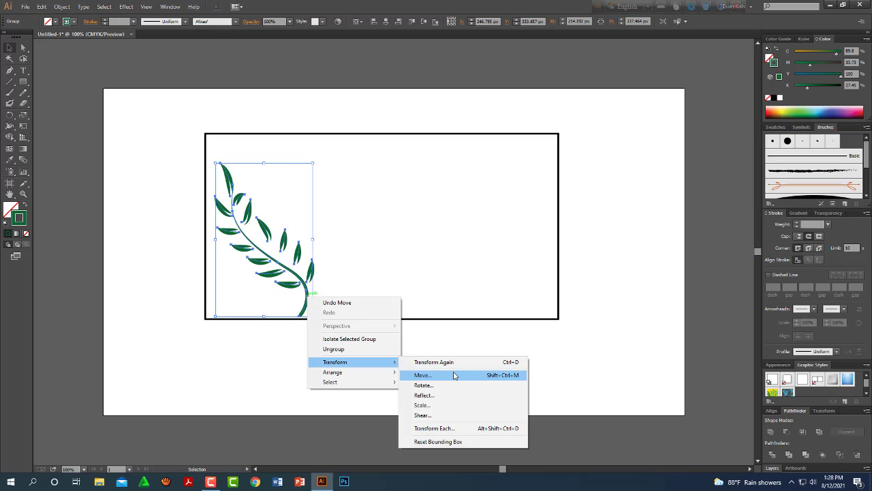
left_click(438, 395)
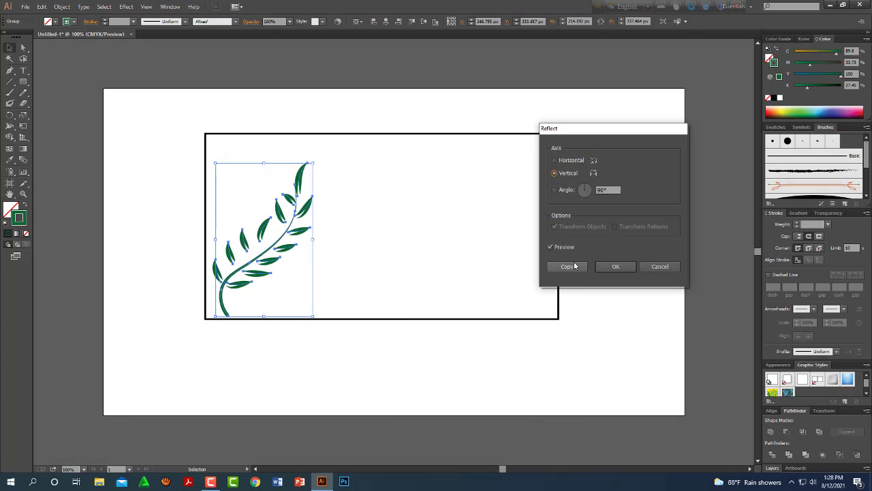
left_click(567, 266)
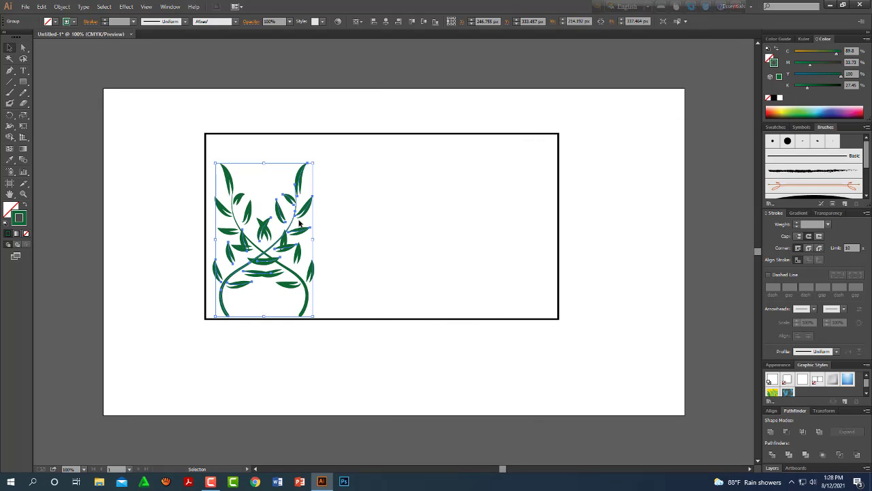
Move the copy right, rotate it upside down and place it facing the original.
left_click_drag(293, 218, 474, 198)
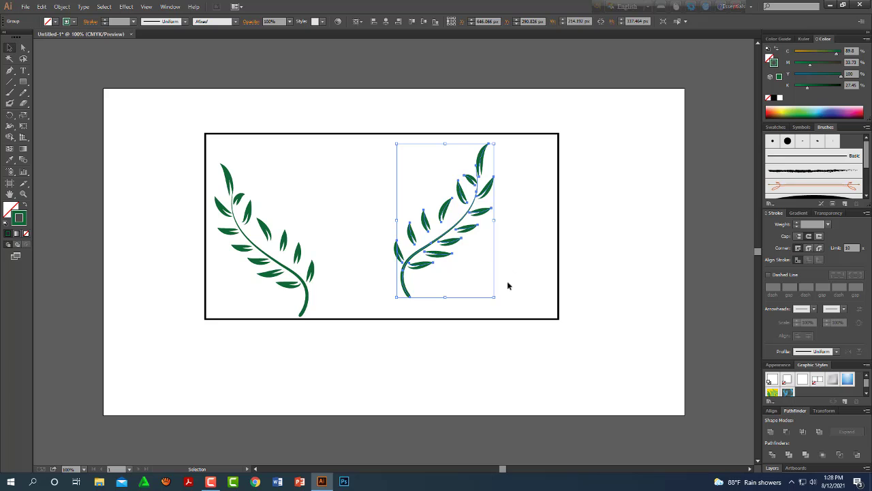
left_click_drag(495, 300, 417, 127)
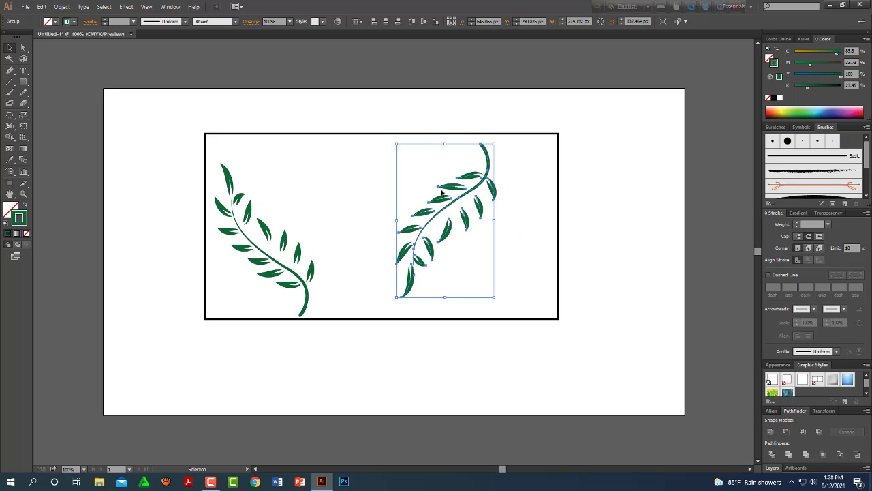
mouse_move(458, 200)
left_mouse_down()
mouse_move(510, 198)
mouse_move(504, 216)
mouse_move(523, 212)
left_mouse_up()
left_click(610, 217)
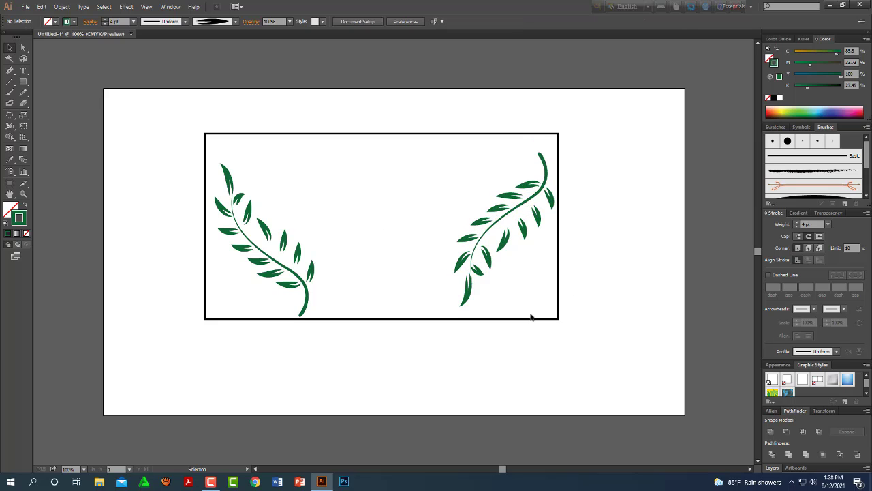
left_click_drag(530, 317, 545, 336)
key("ctrl+plus")
left_click_drag(294, 203, 304, 240)
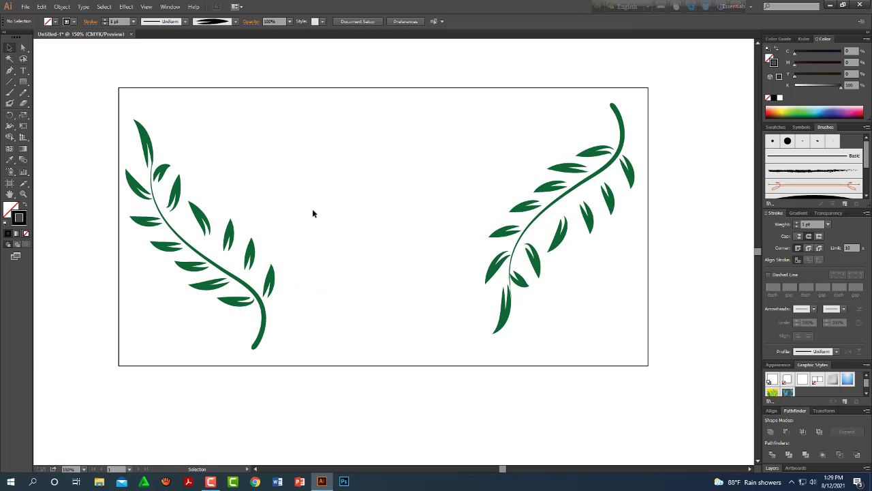
Add a text line between the branches with the Bengali heading সোনার বাংলা.
left_click_drag(335, 213, 342, 242)
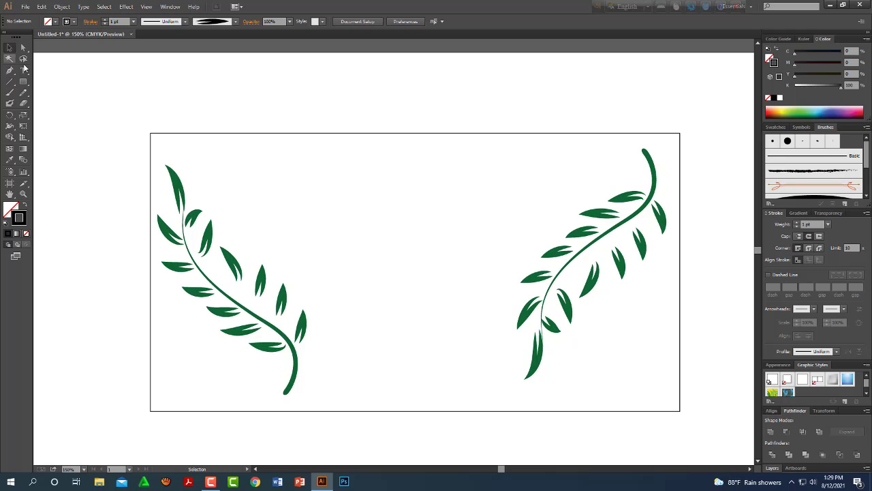
left_click(23, 70)
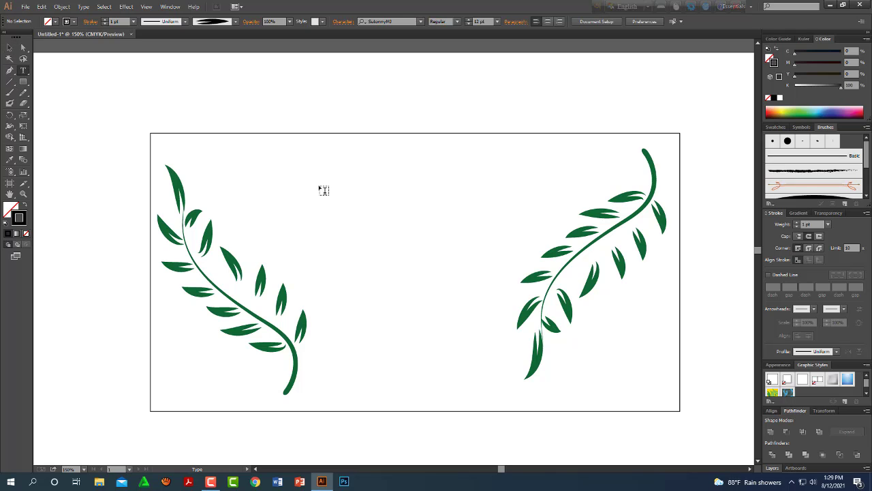
left_click(400, 202)
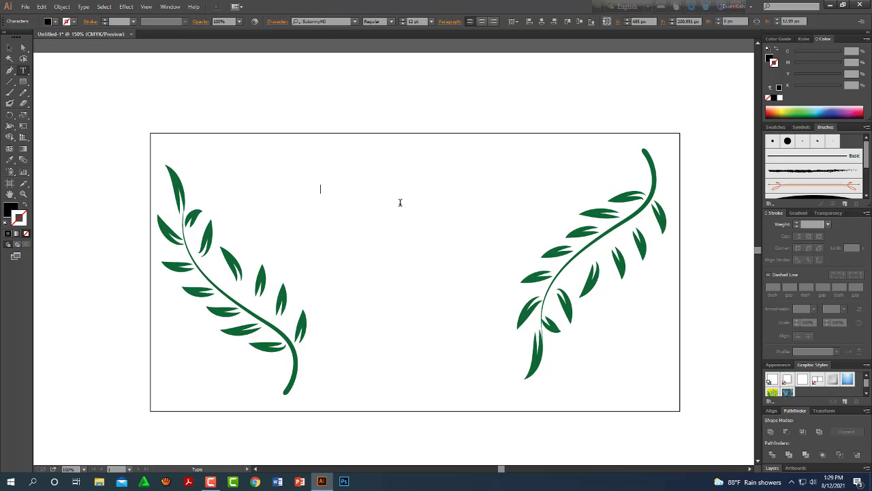
type("সোমবার")
left_click(23, 48)
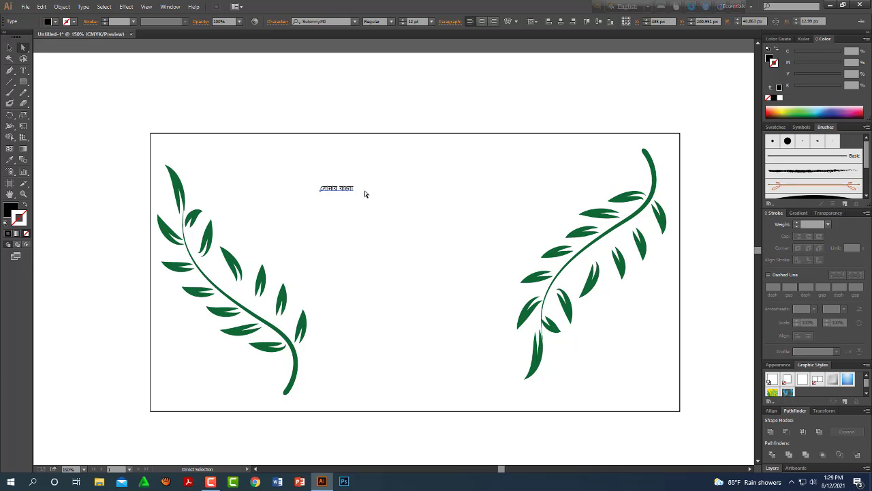
Scale the Bengali heading up and centre it near the top between the branches.
left_click(10, 48)
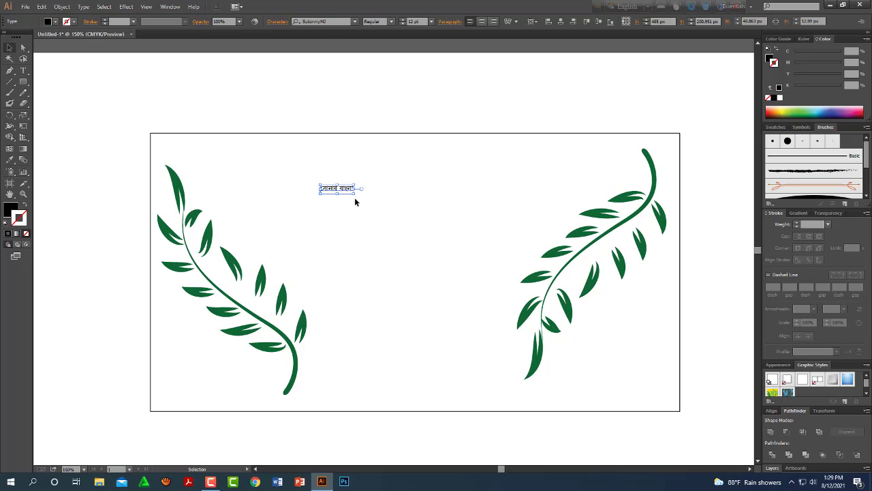
left_click_drag(354, 193, 510, 354)
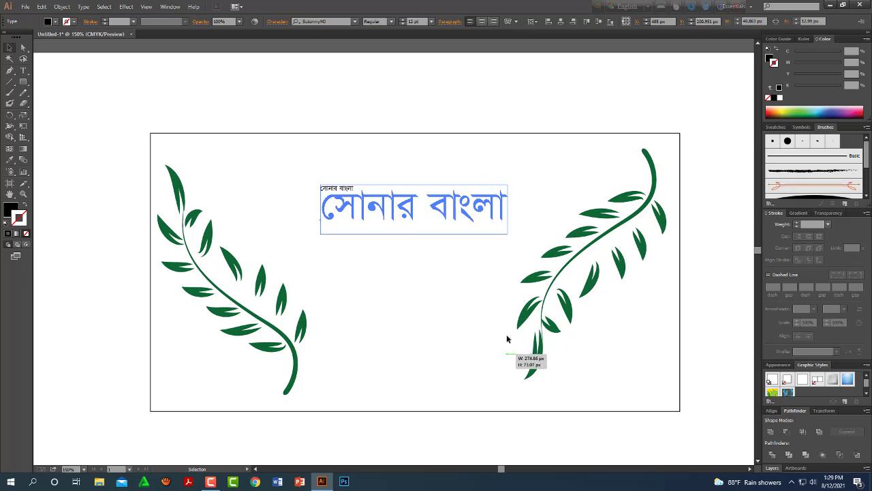
mouse_move(498, 221)
left_mouse_down()
mouse_move(492, 245)
mouse_move(565, 275)
left_mouse_up()
left_click_drag(521, 241, 471, 201)
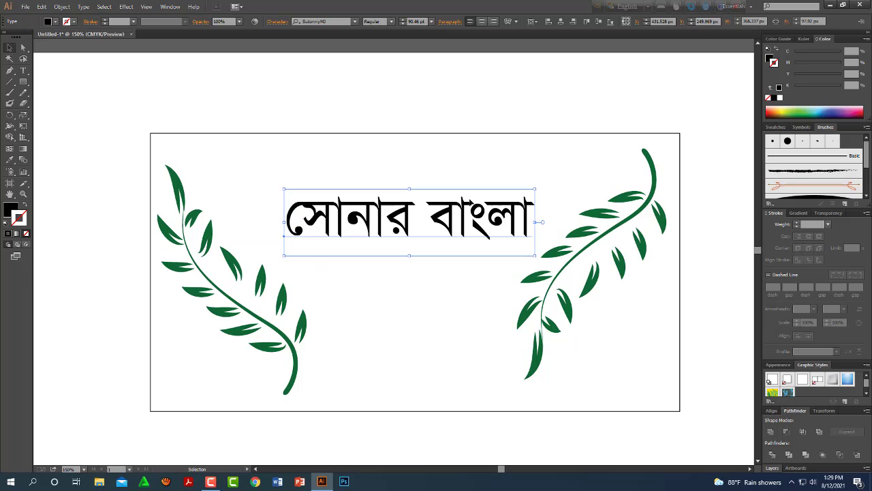
left_click(479, 105)
left_click(480, 223)
left_click(473, 113)
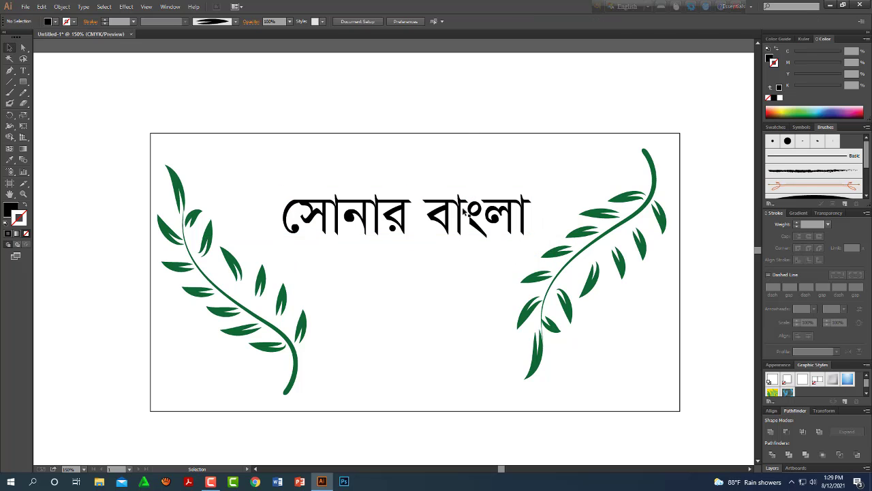
left_click(463, 212)
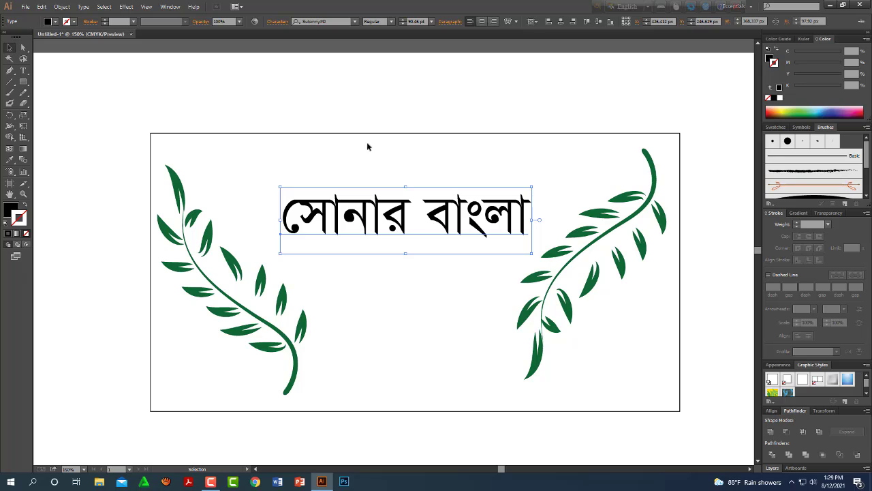
Fill the Bengali heading with white.
left_click(11, 210)
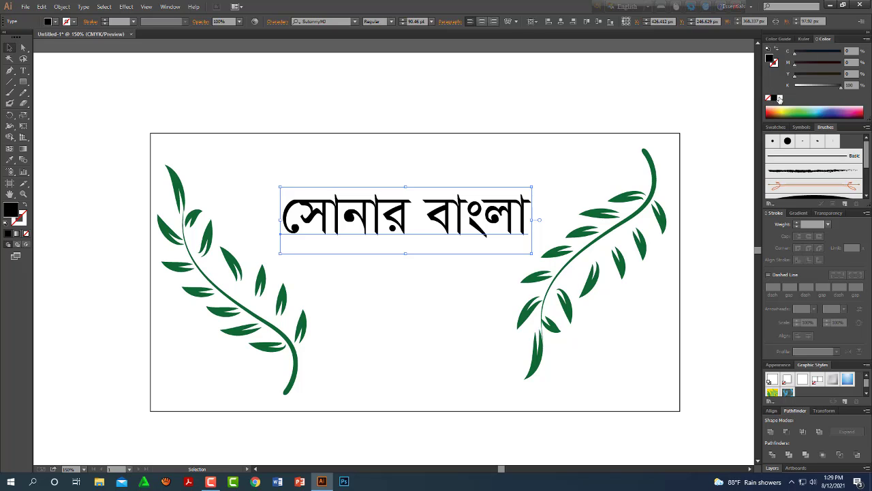
left_click(779, 99)
left_click(463, 154)
left_click(453, 204)
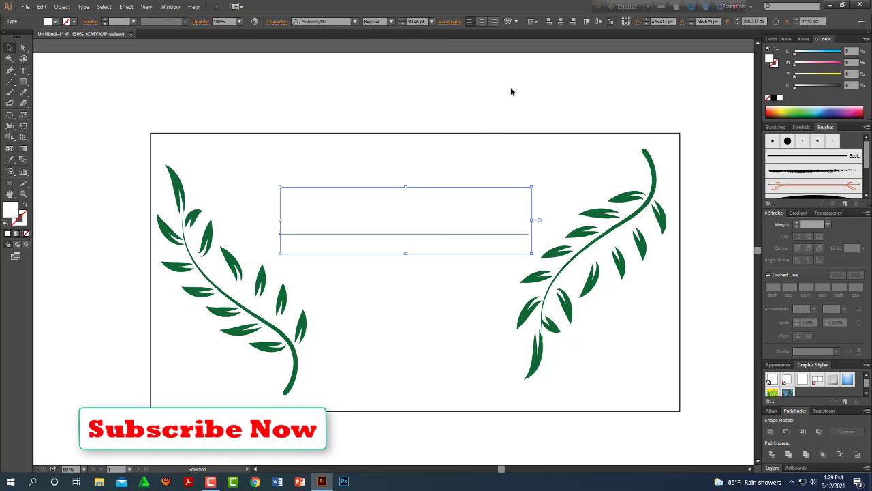
Apply an Effect > Stylize > Outer Glow to the white heading.
left_click(126, 6)
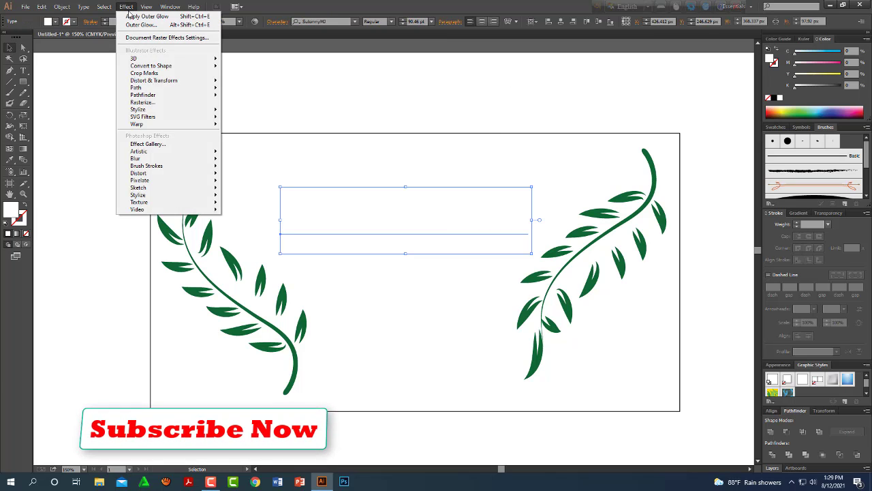
mouse_move(138, 109)
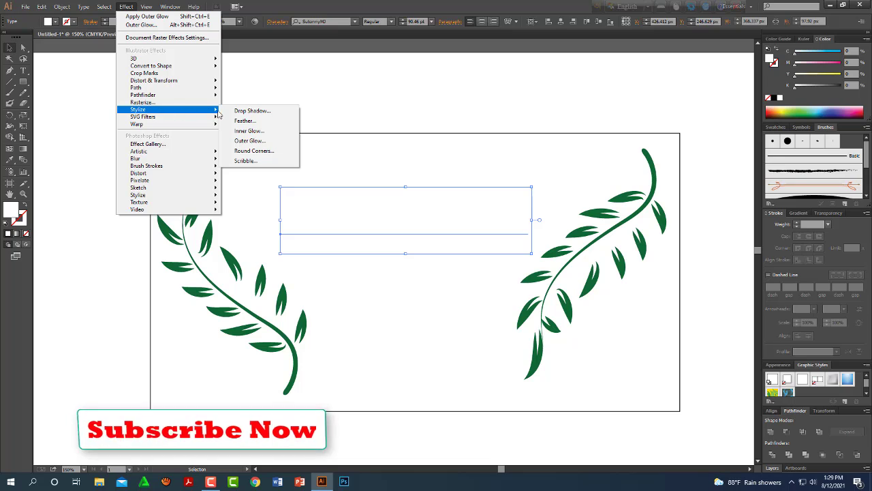
left_click(275, 141)
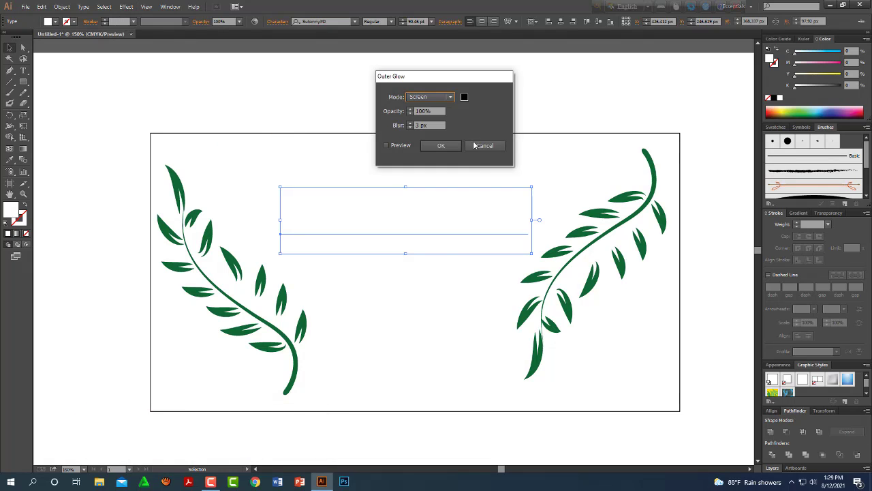
left_click(386, 146)
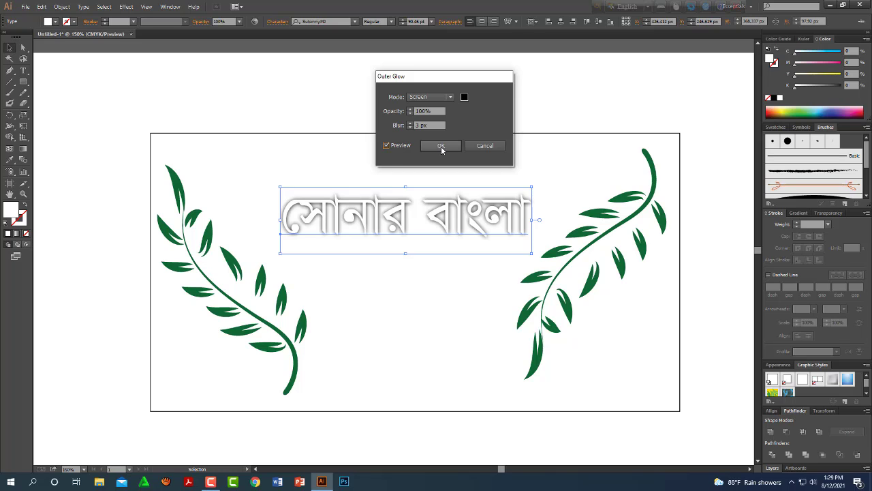
left_click(439, 147)
left_click(458, 96)
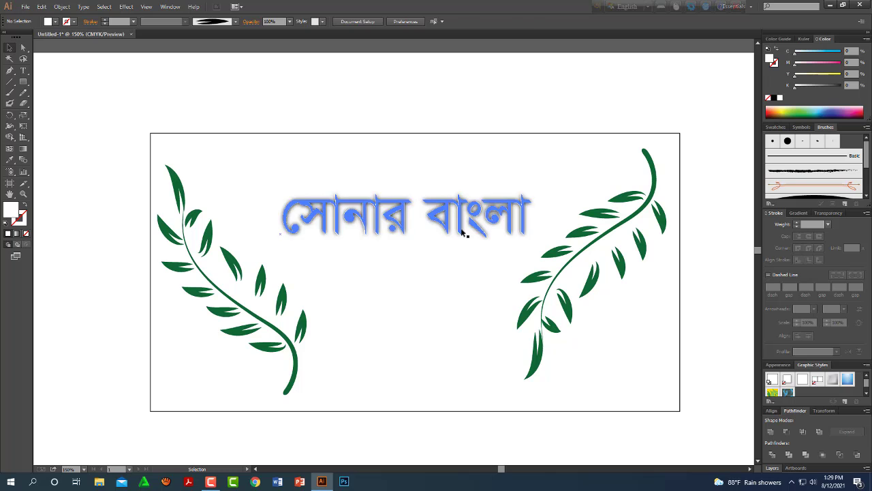
left_click(518, 230)
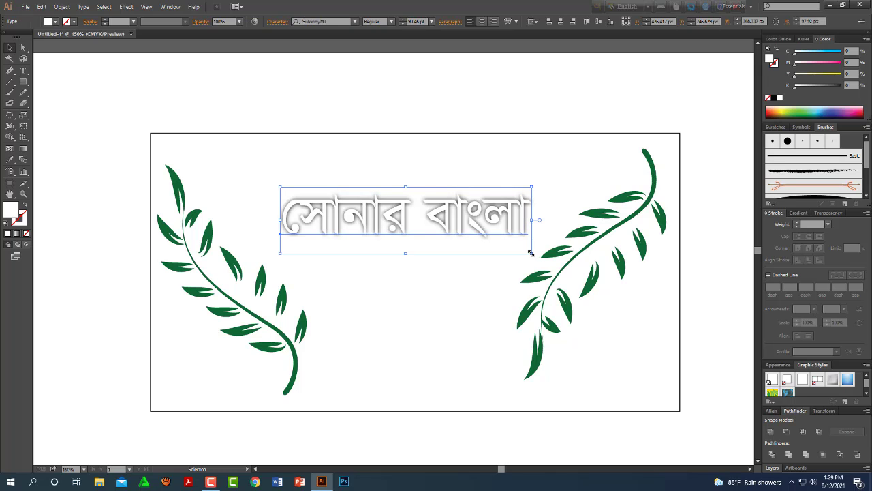
Enlarge the glowing heading and nudge it slightly upward.
left_click_drag(530, 253, 558, 261)
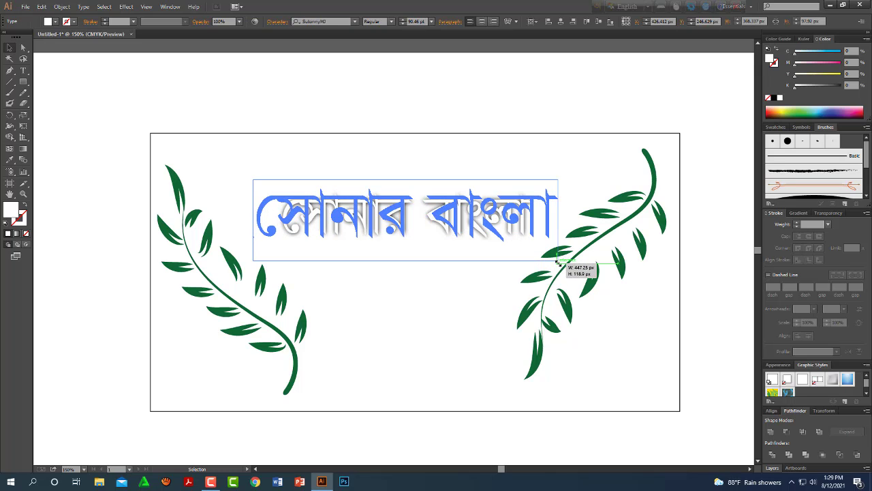
left_click_drag(489, 212, 489, 197)
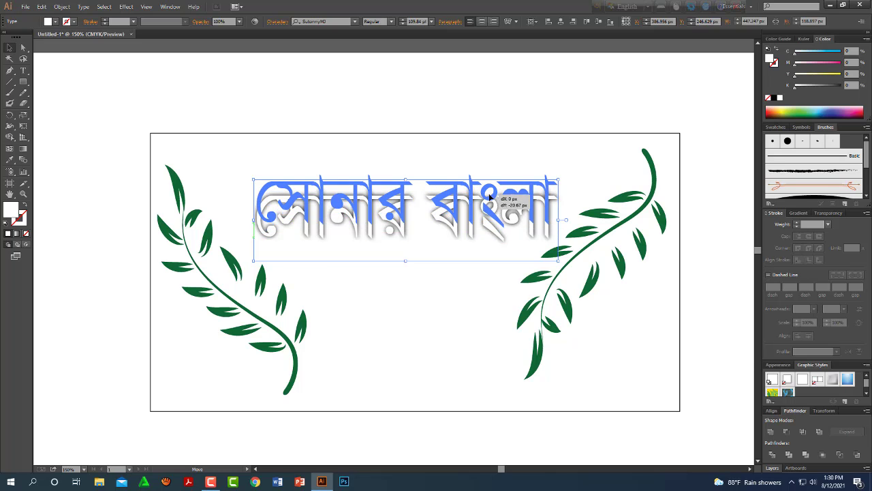
left_click(457, 103)
left_click(435, 219)
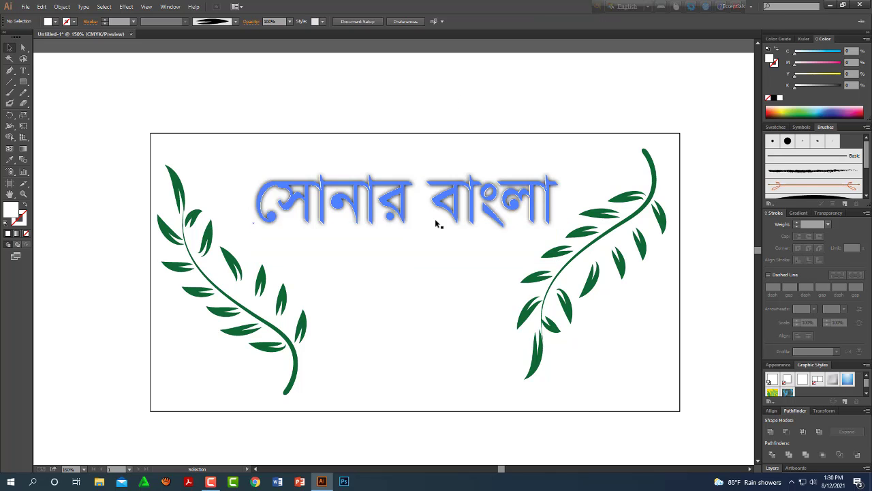
Convert the heading's letters to outlines with Type > Create Outlines.
key("ctrl+plus")
left_click(84, 7)
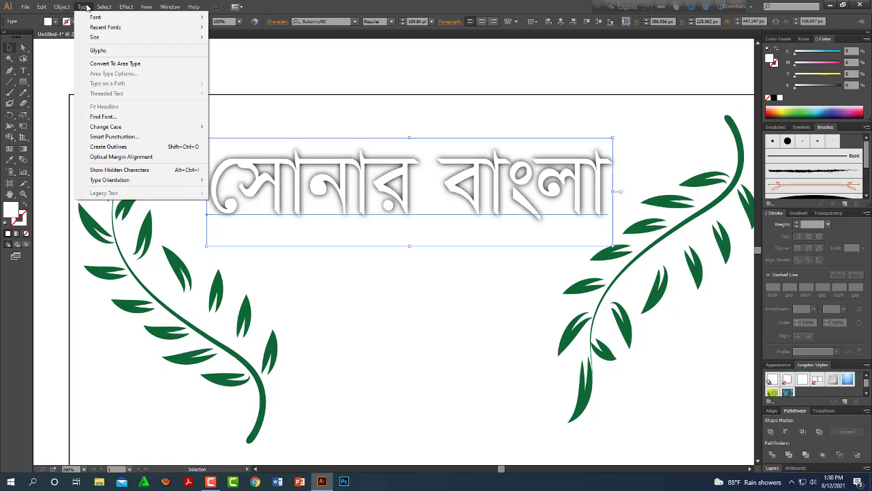
left_click(123, 146)
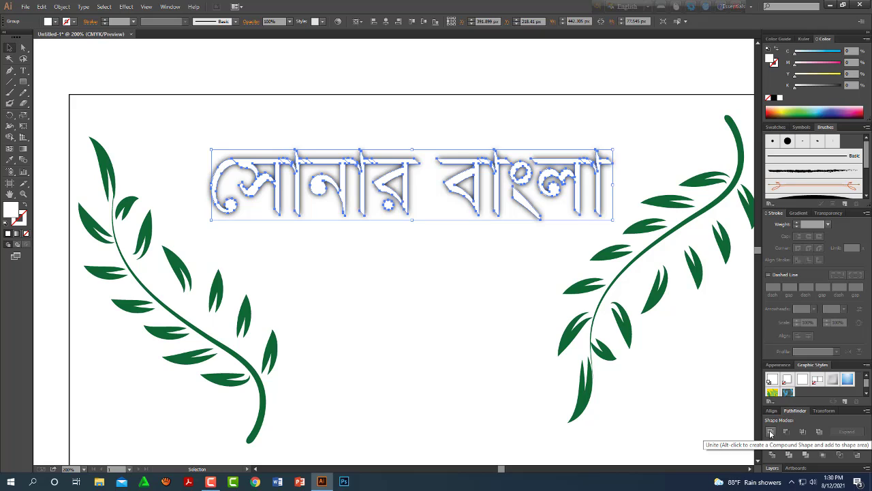
Unite the outlined title letters into one shape using the floating Pathfinder panel.
left_click(795, 410)
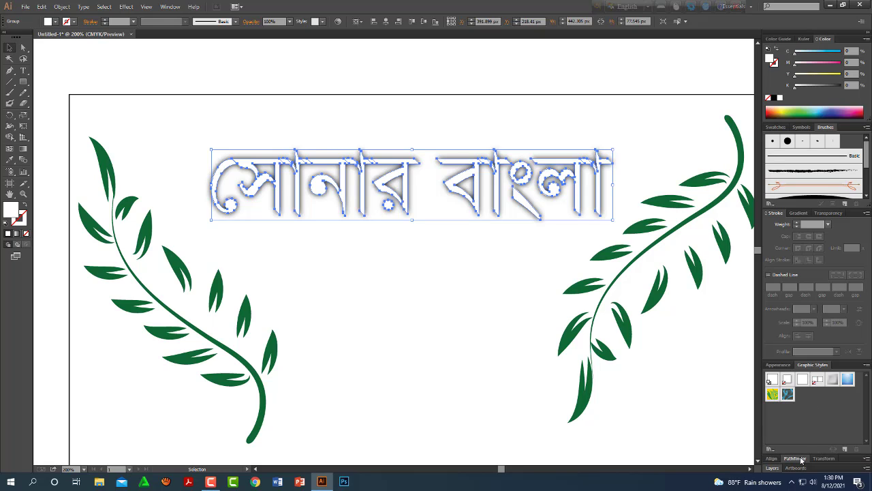
mouse_move(793, 458)
left_mouse_down()
mouse_move(656, 404)
mouse_move(674, 350)
left_mouse_up()
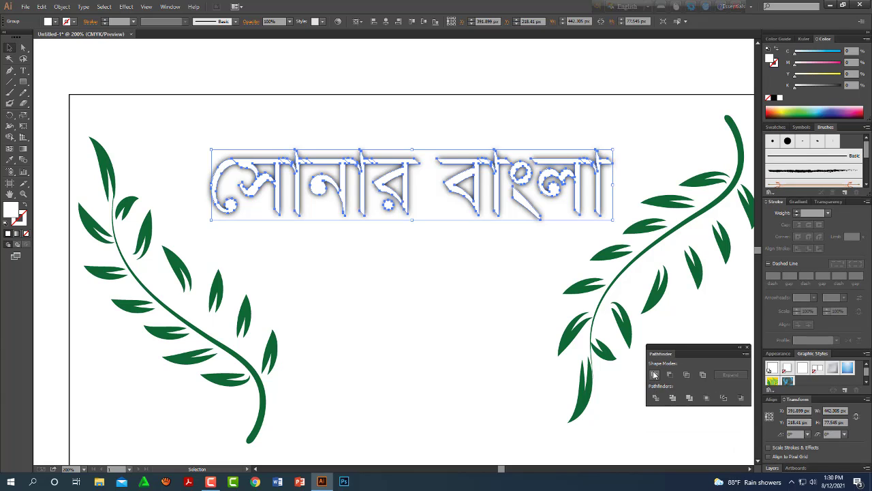
left_click(654, 375)
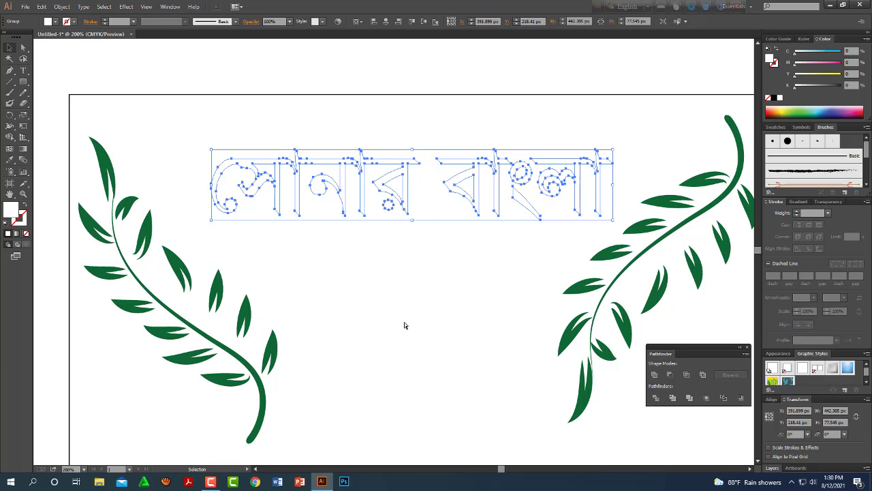
left_click(418, 277)
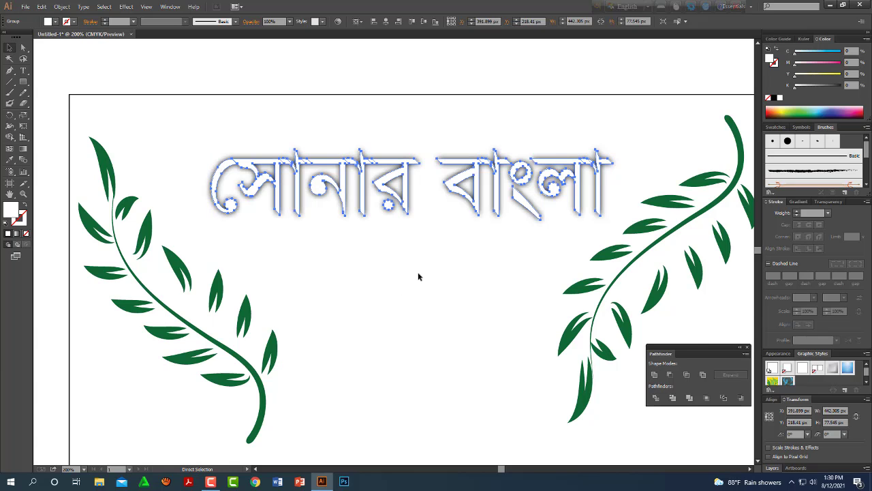
key("ctrl+plus")
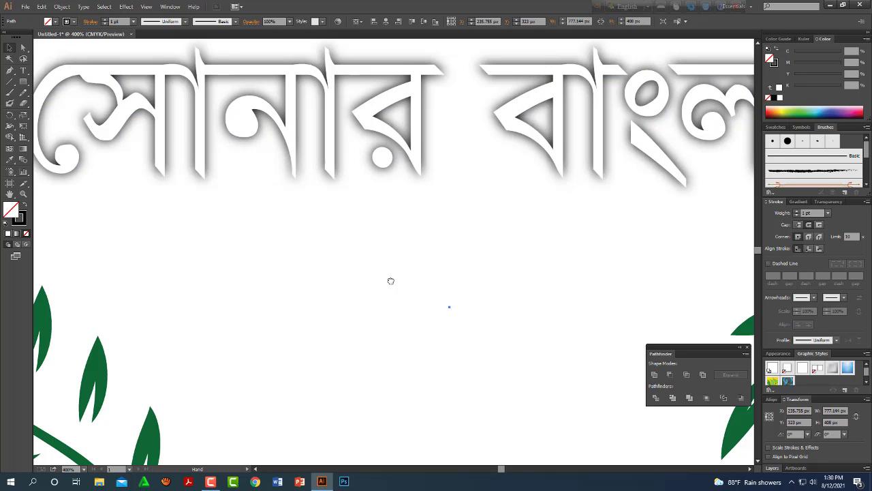
key("ctrl+z")
left_click(374, 138)
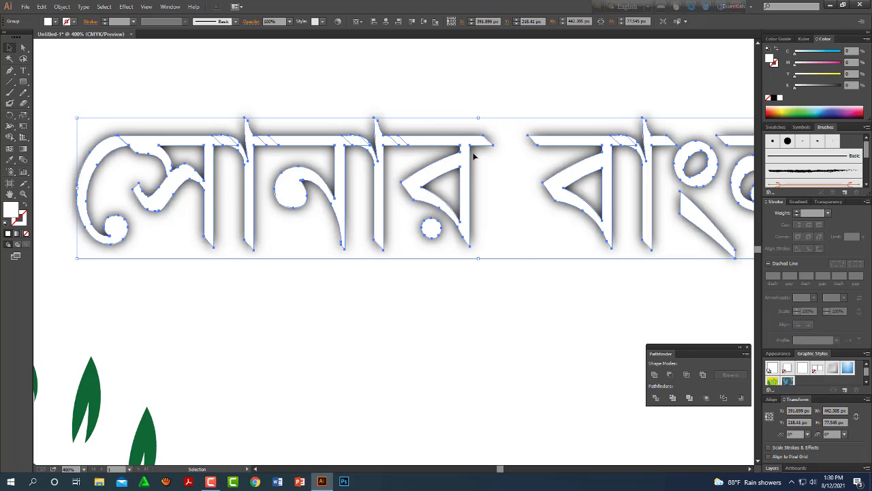
left_click(653, 375)
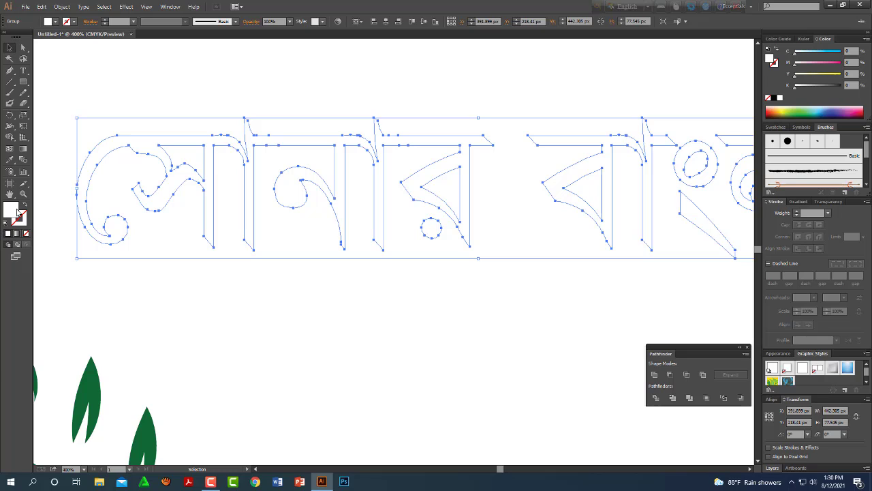
Reapply an Outer Glow effect to the merged title.
left_click(126, 7)
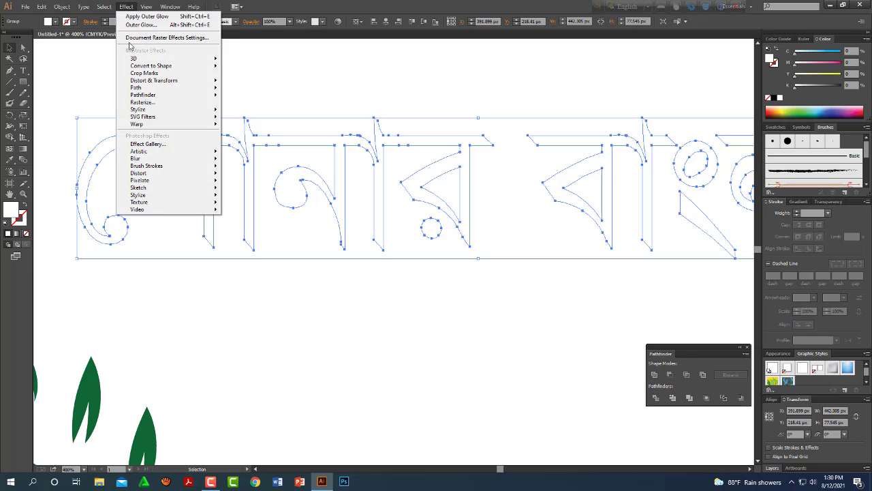
mouse_move(168, 109)
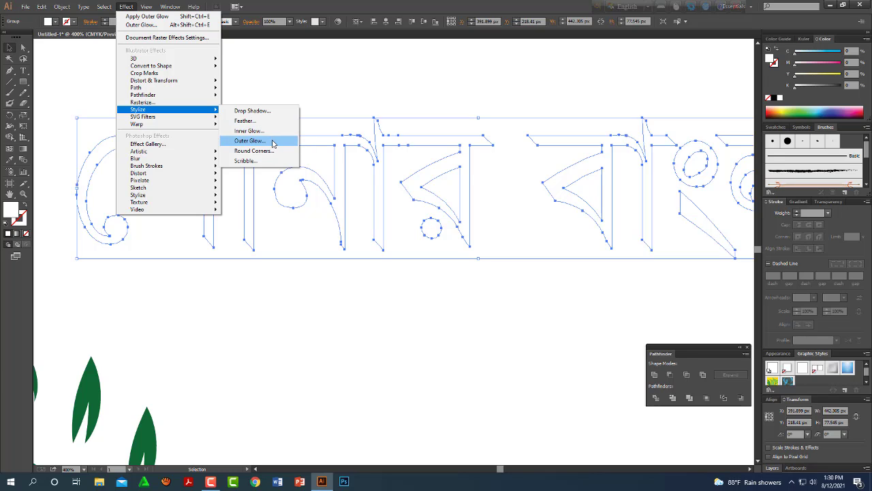
left_click(273, 141)
left_click(403, 146)
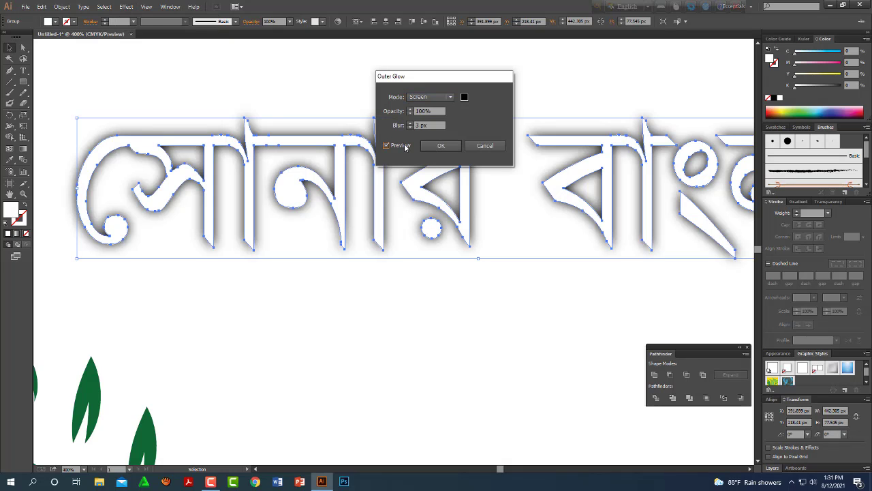
left_click(441, 146)
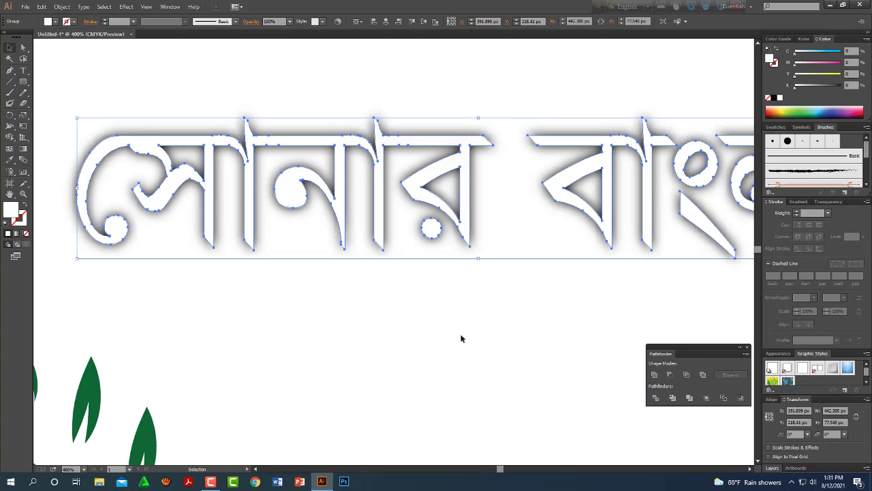
left_click(467, 353)
Dock the Pathfinder panel with the others, zoom out to the full artboard, and select the frame.
key("a")
key("ctrl+minus")
key("ctrl+minus")
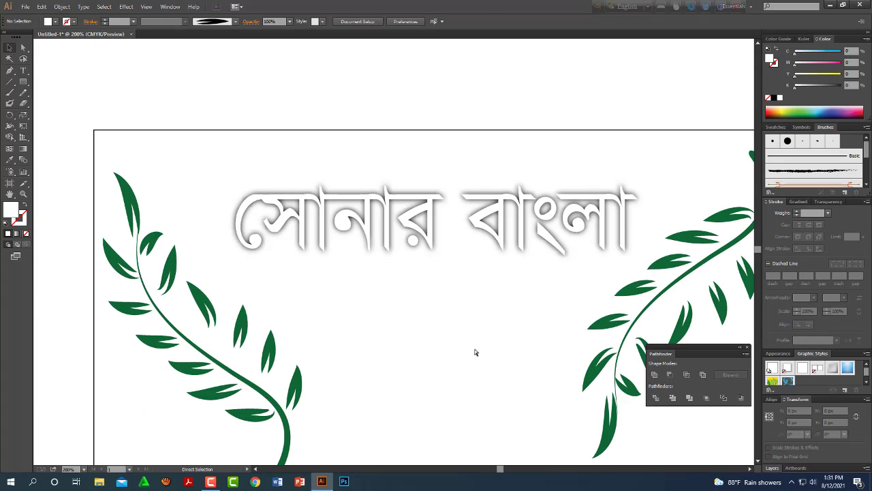
left_click_drag(523, 321, 484, 313)
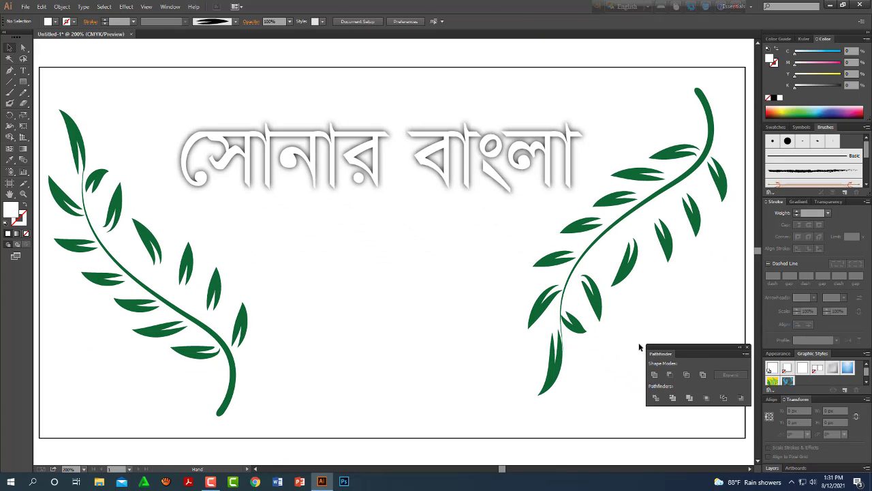
left_click_drag(660, 356, 821, 399)
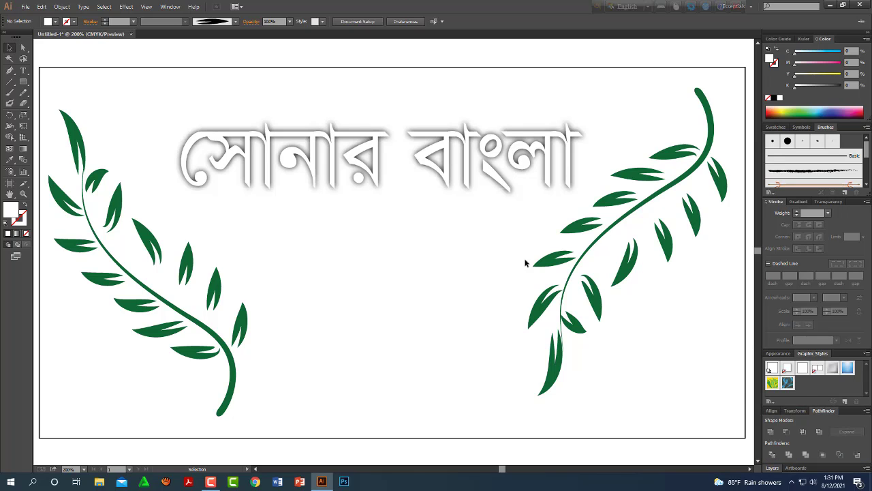
key("ctrl+minus")
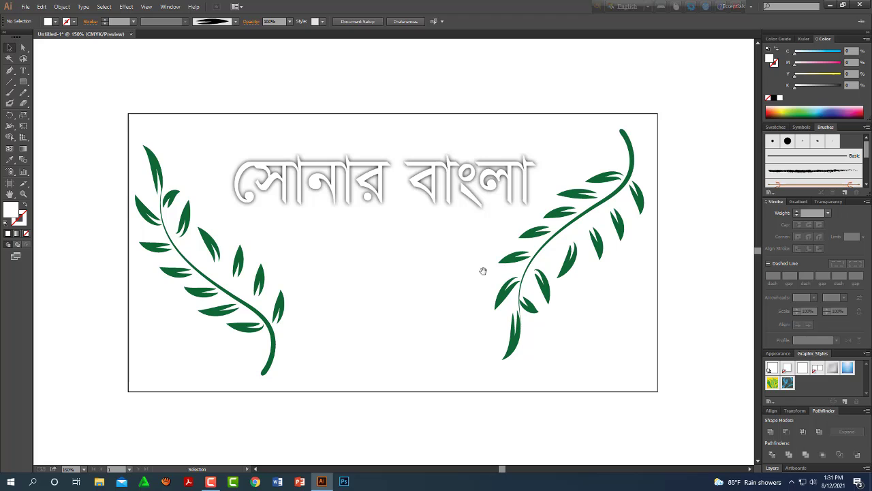
scroll(468, 267, "down", 2)
key("ctrl+minus")
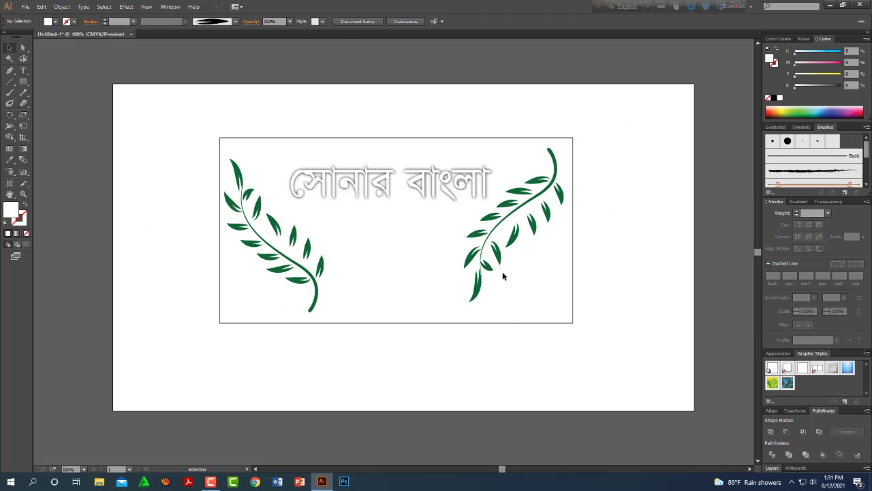
left_click_drag(581, 298, 565, 327)
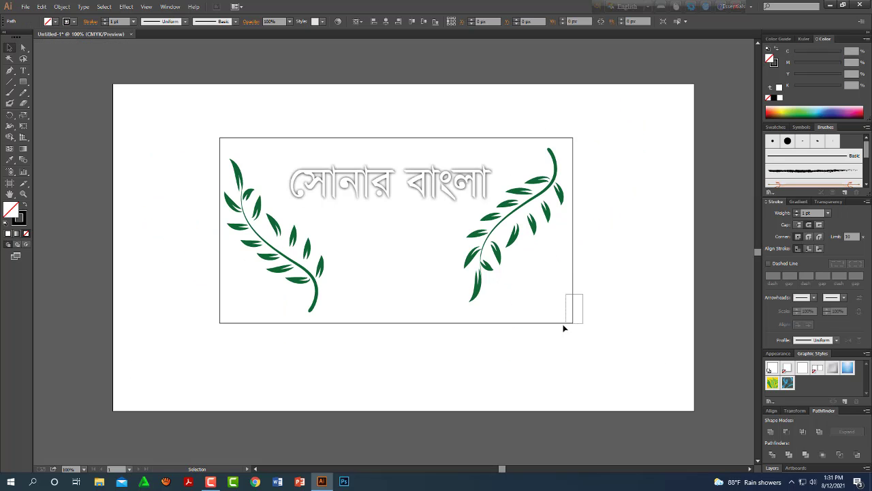
Give the rectangle no outline and a pale cream fill with Yellow around 11%.
left_click(26, 233)
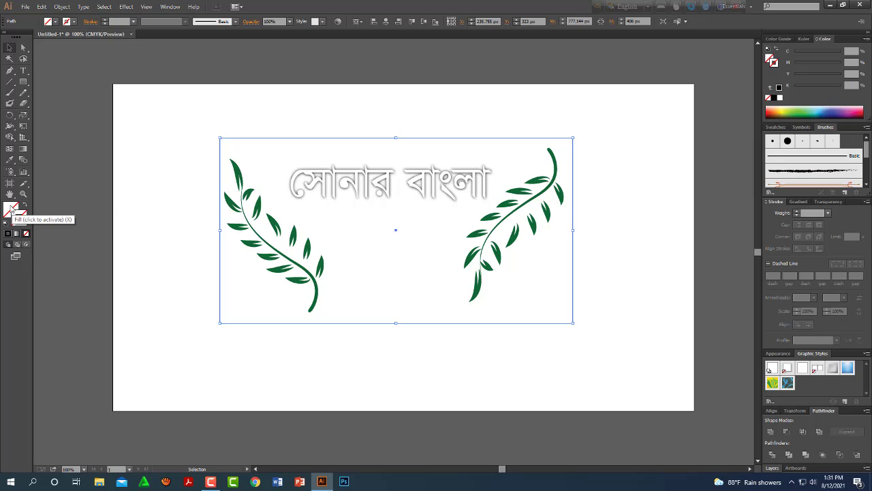
left_click(11, 208)
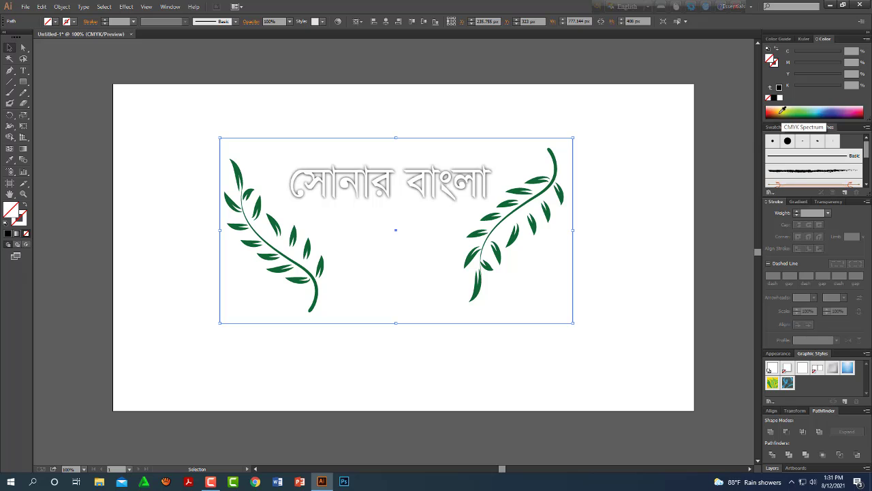
left_click(781, 111)
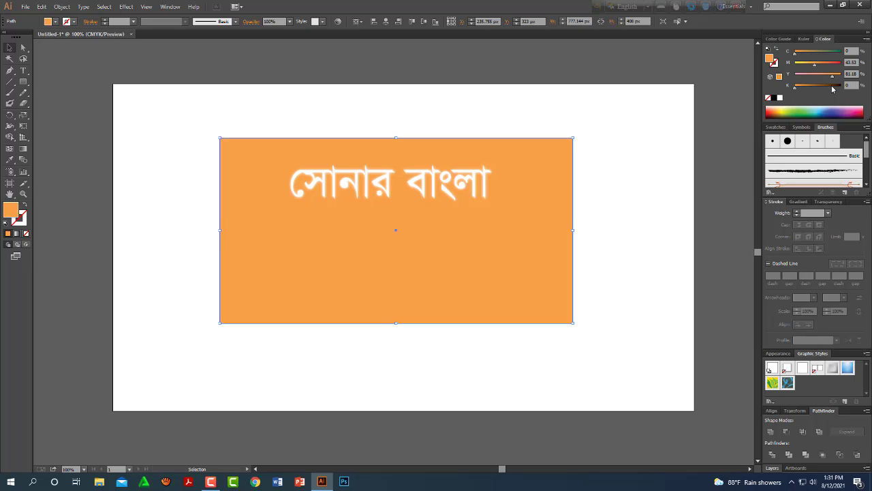
mouse_move(834, 75)
left_mouse_down()
mouse_move(842, 76)
mouse_move(842, 64)
mouse_move(790, 63)
left_mouse_up()
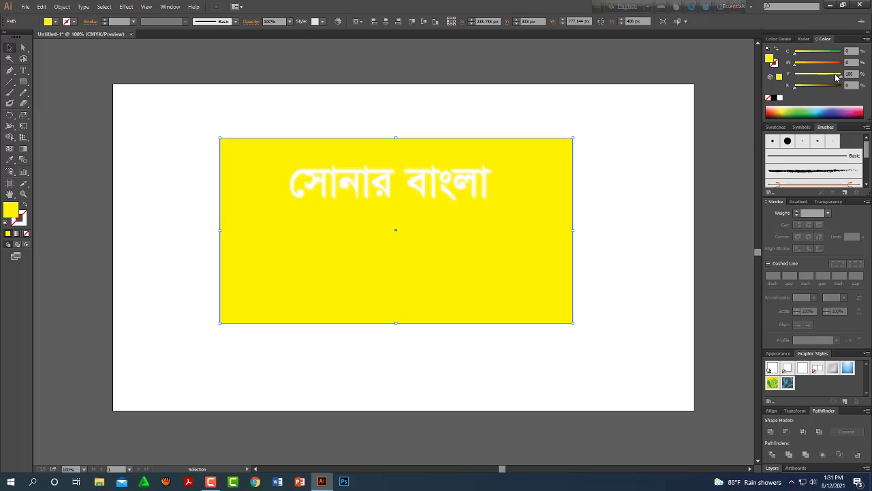
left_click_drag(839, 73, 811, 78)
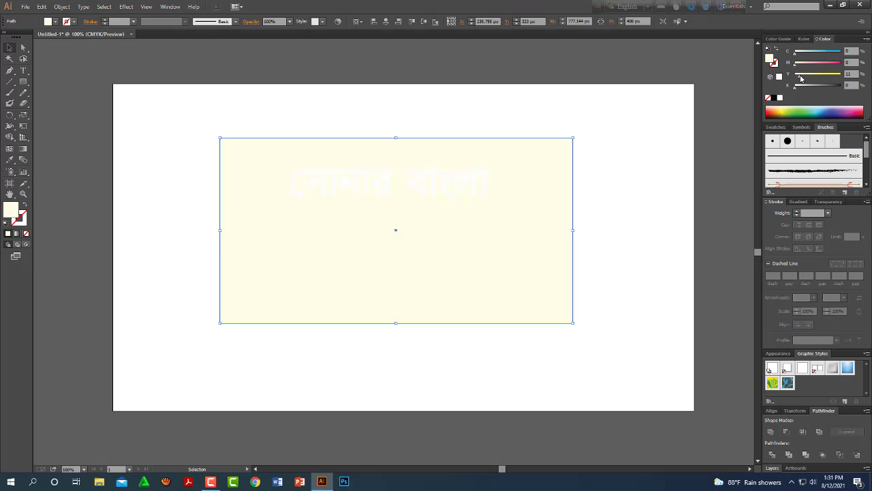
Send the cream rectangle backward behind the leaf branches.
right_click(534, 261)
mouse_move(557, 387)
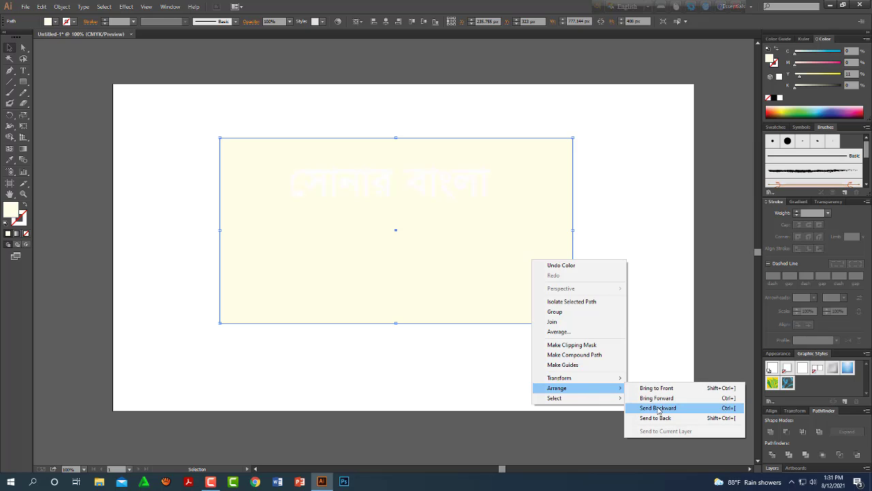
left_click(664, 418)
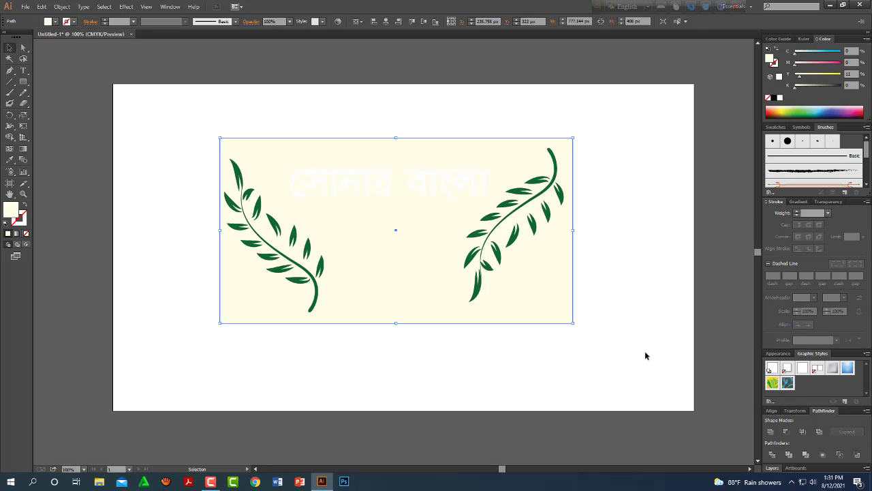
left_click(374, 195)
left_click(423, 262)
Delete the cream rectangle and move the title and both branches up and right.
key("Delete")
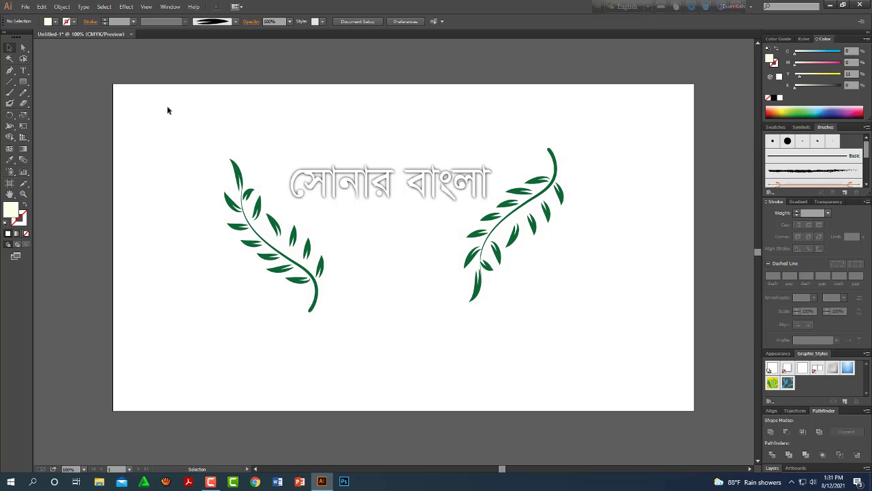
left_click_drag(166, 110, 627, 323)
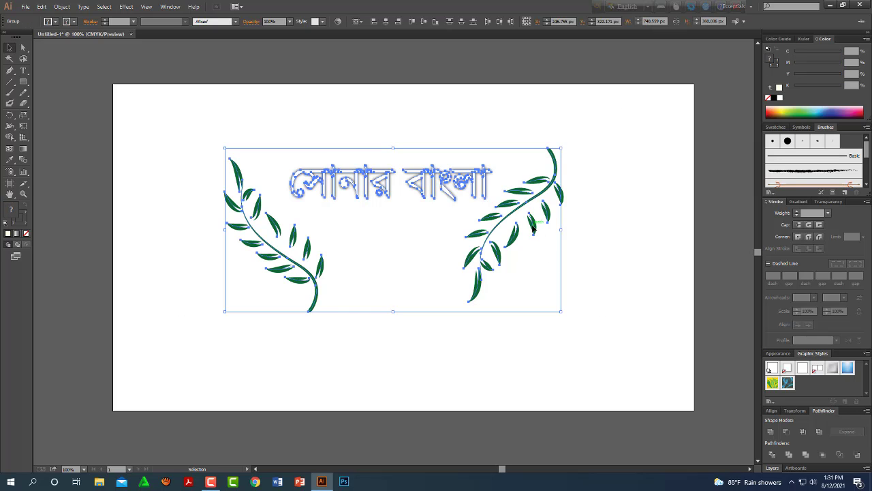
left_click_drag(534, 228, 598, 192)
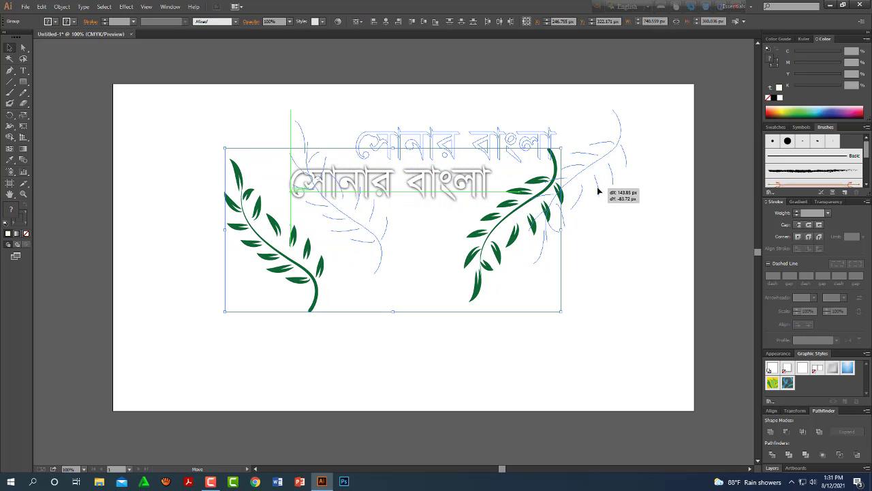
left_click_drag(597, 191, 639, 189)
left_click(624, 343)
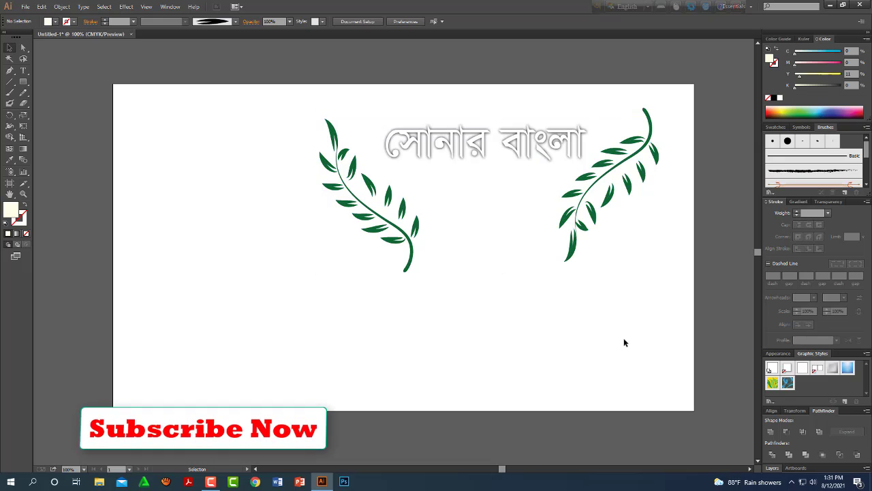